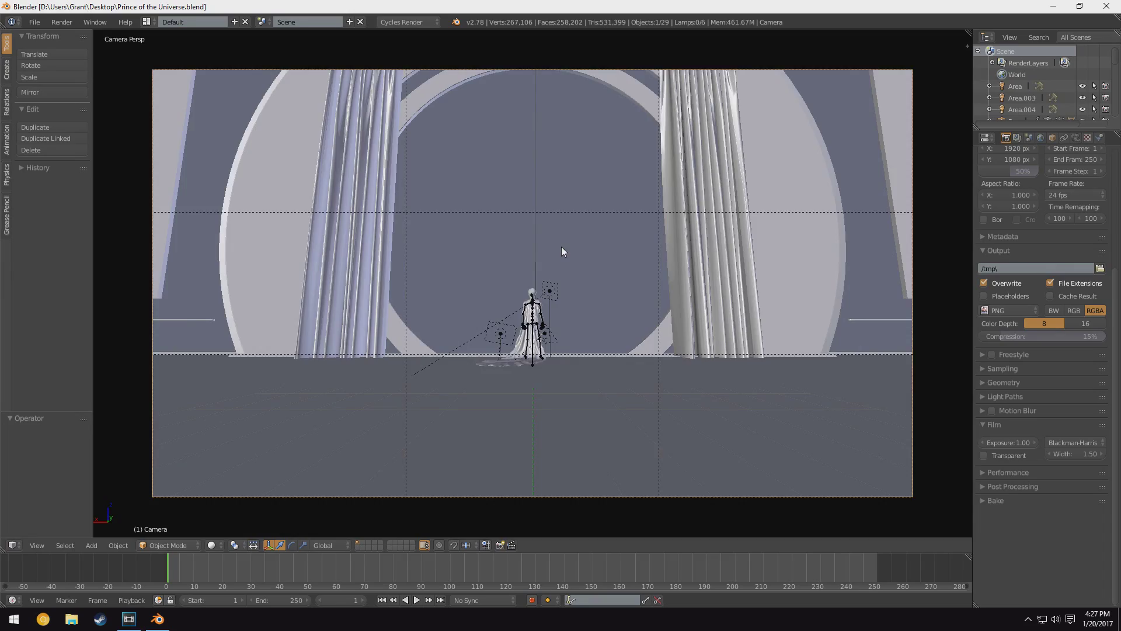
Step: Inspect the palace scene from outside the camera view, selecting a wall picture's area lamp and the space backdrop
key("KP_0")
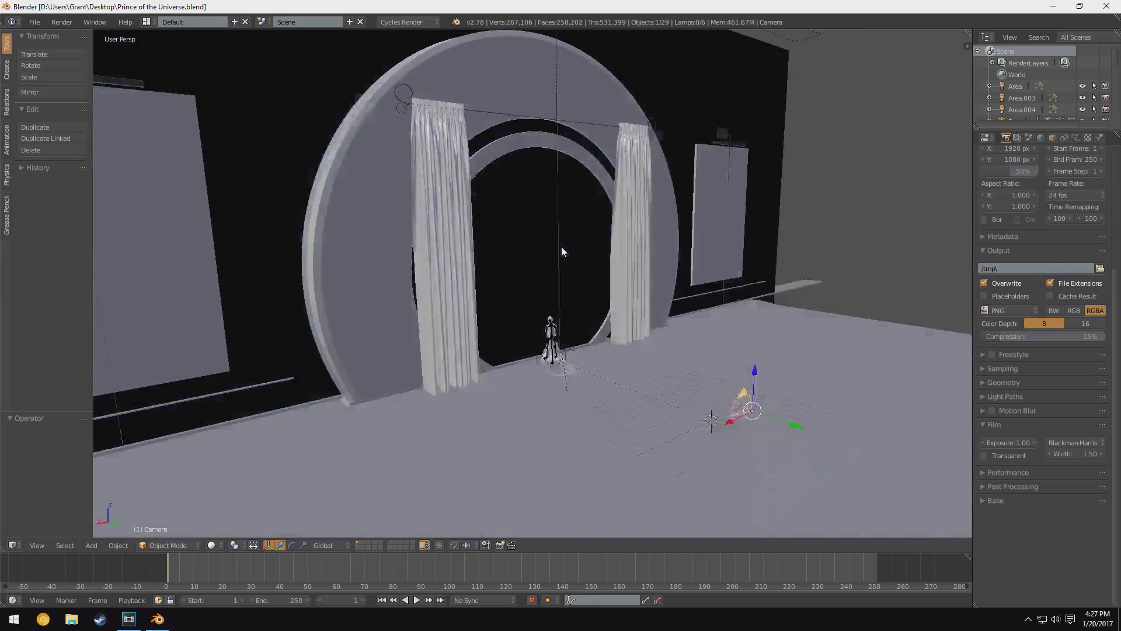
scroll(584, 318, "up", 3)
scroll(546, 317, "down", 4)
middle_click_drag(525, 324, 655, 305)
right_click(711, 209)
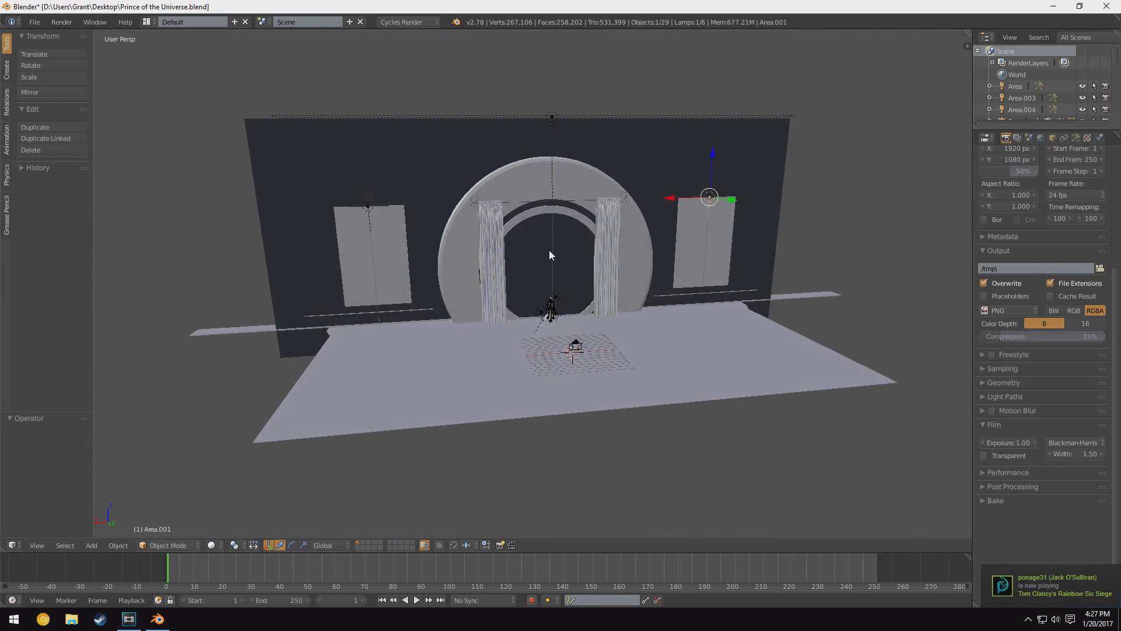
scroll(584, 327, "up", 7)
middle_click_drag(588, 342, 714, 330)
right_click(577, 299)
scroll(605, 368, "up", 3)
middle_click_drag(603, 367, 710, 331)
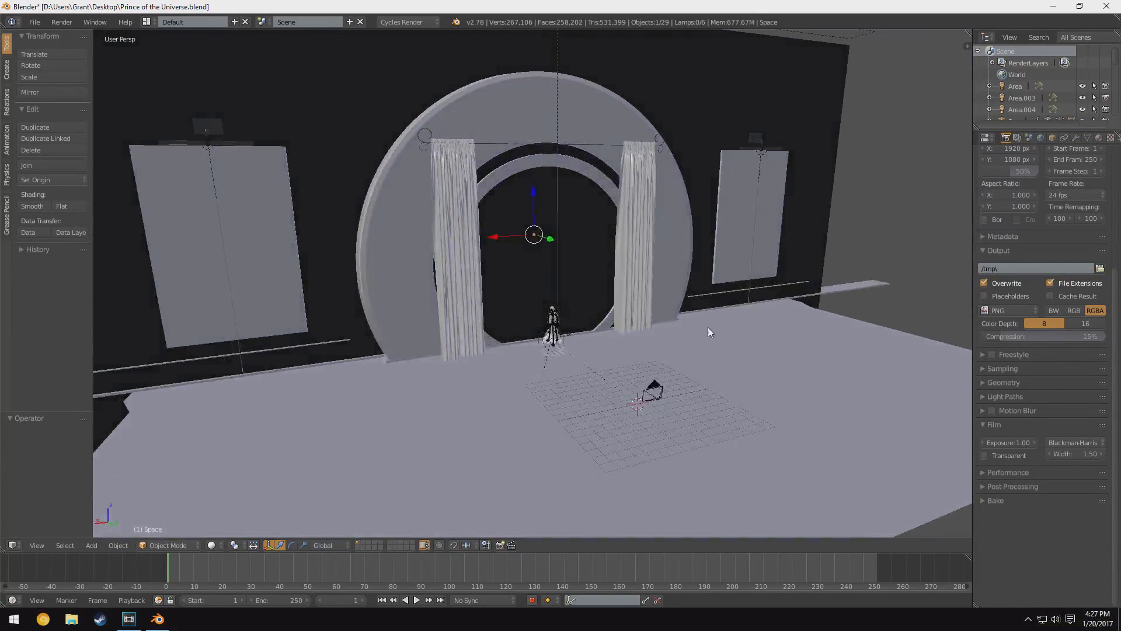
Step: Render the current frame on the CPU, then enlarge the text editor below and create a new text block
scroll(1025, 309, "up", 6)
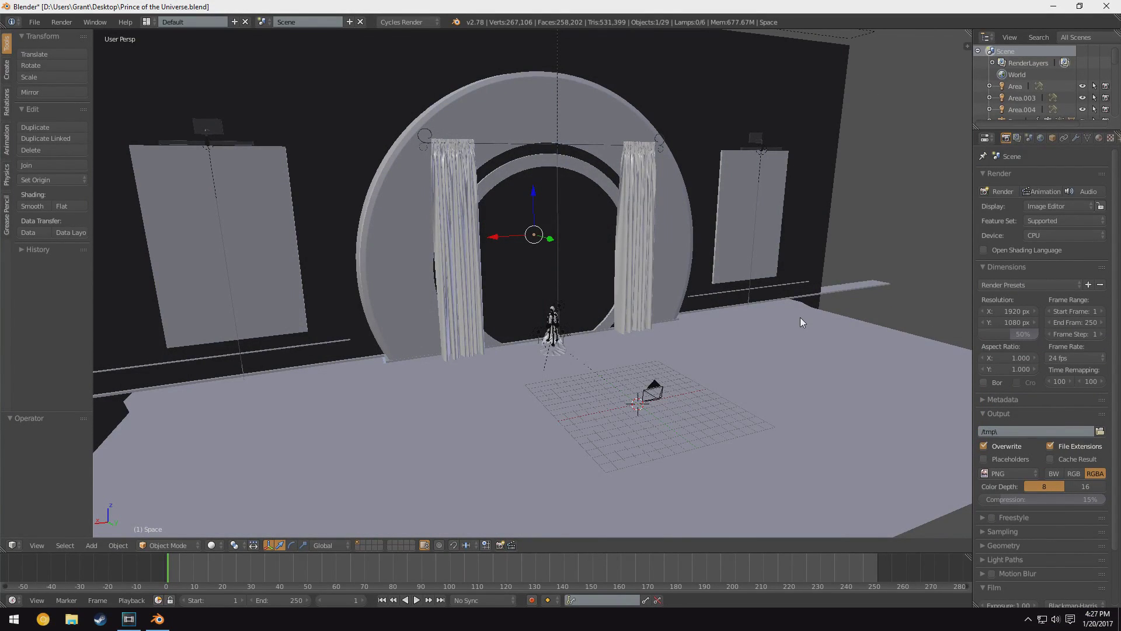
key("F12")
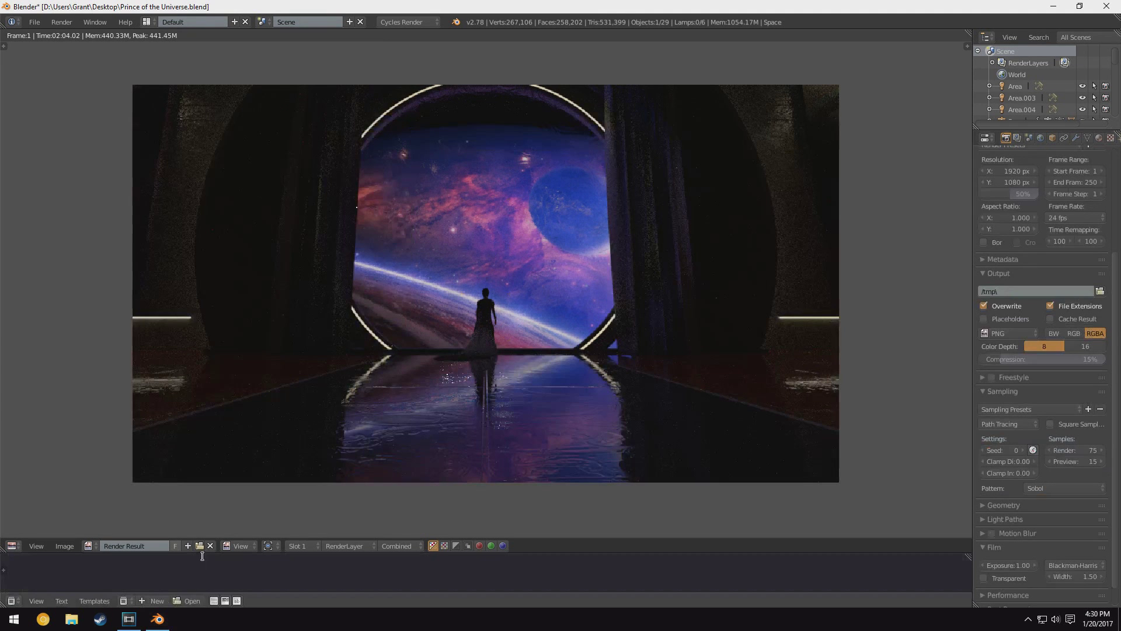
left_click_drag(201, 554, 201, 507)
left_click(158, 601)
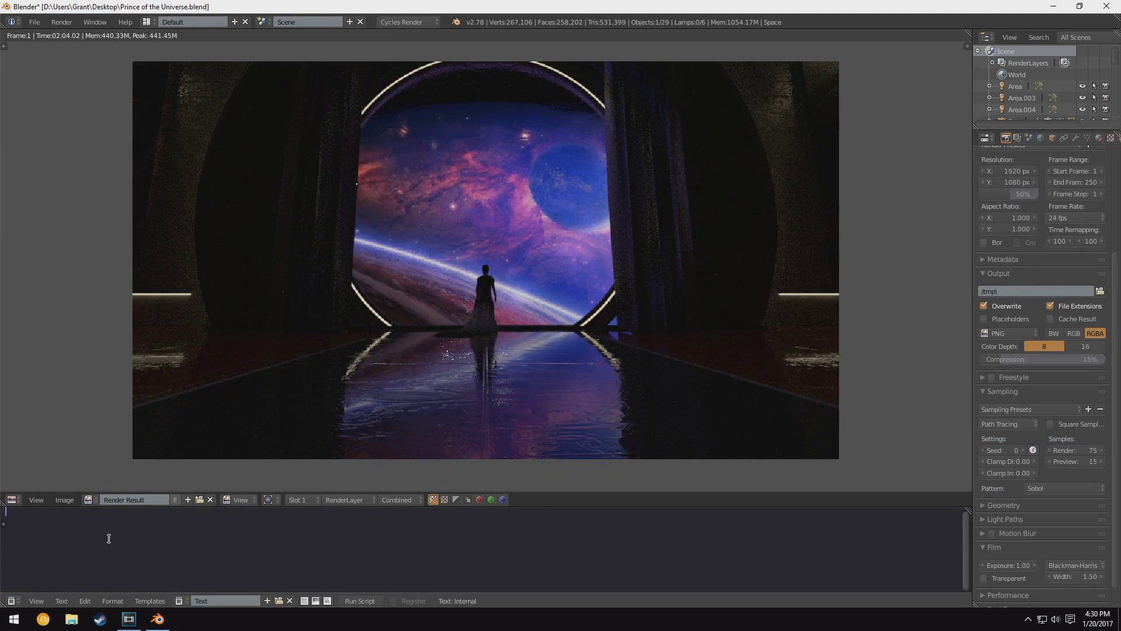
Step: Note the first render time in the text block as "1) 2:04"
type("CPU")
key("BackSpace")
key("BackSpace")
key("BackSpace")
key("BackSpace")
type("1) 2:04")
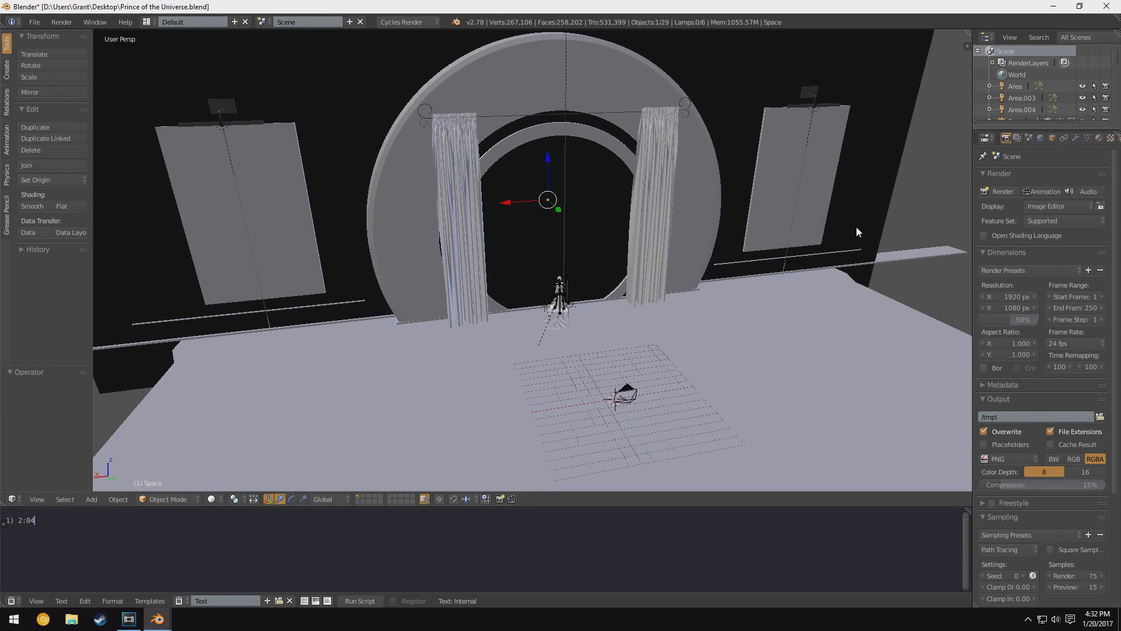
Step: Set the system compute device to CUDA with the GeForce GTX 970 in the user preferences and save the user settings
left_click(35, 21)
left_click(80, 151)
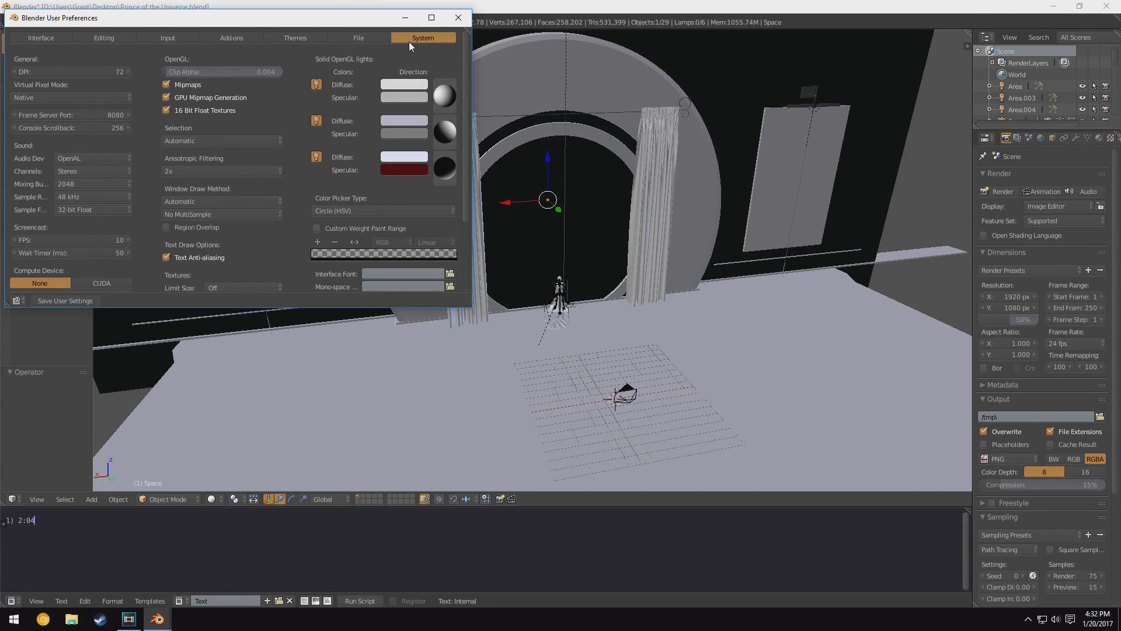
scroll(412, 36, "down", 4)
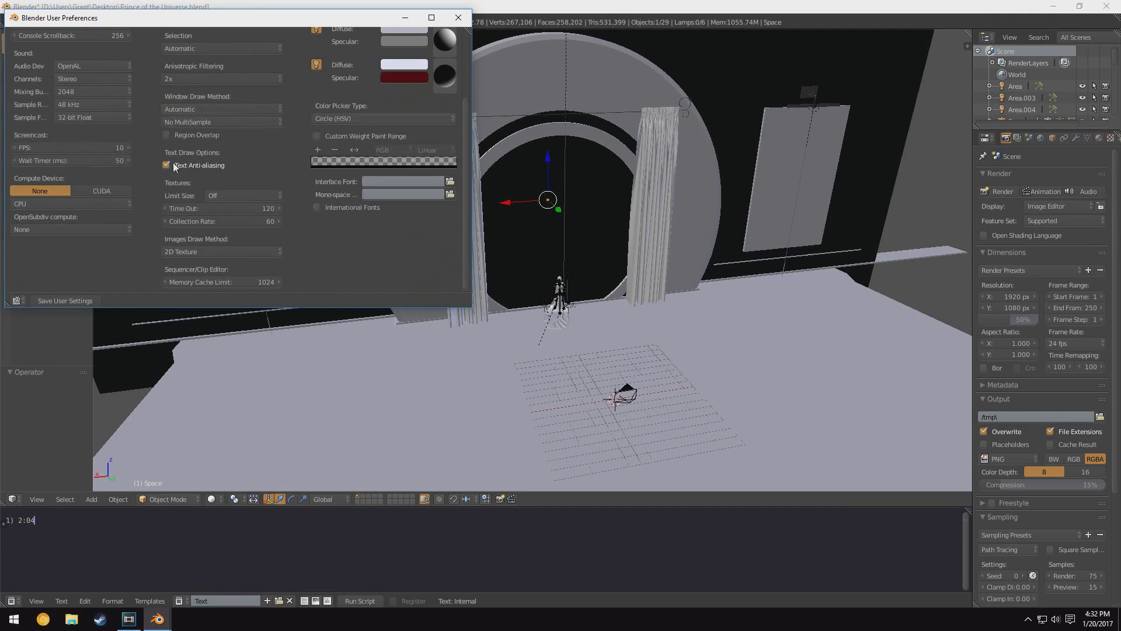
left_click(99, 190)
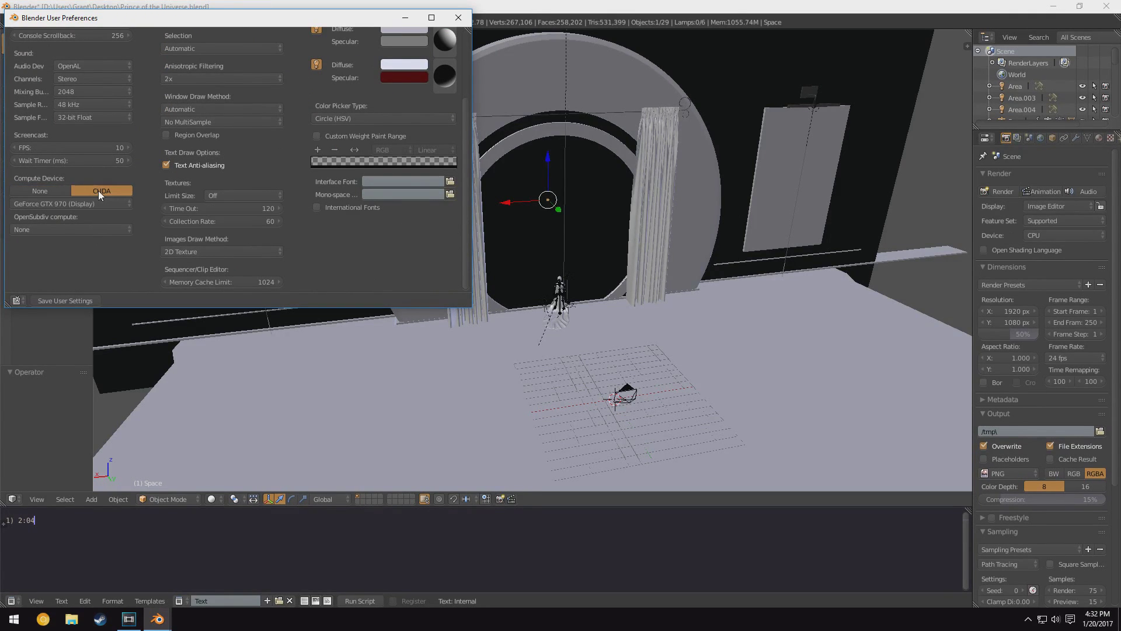
left_click(100, 203)
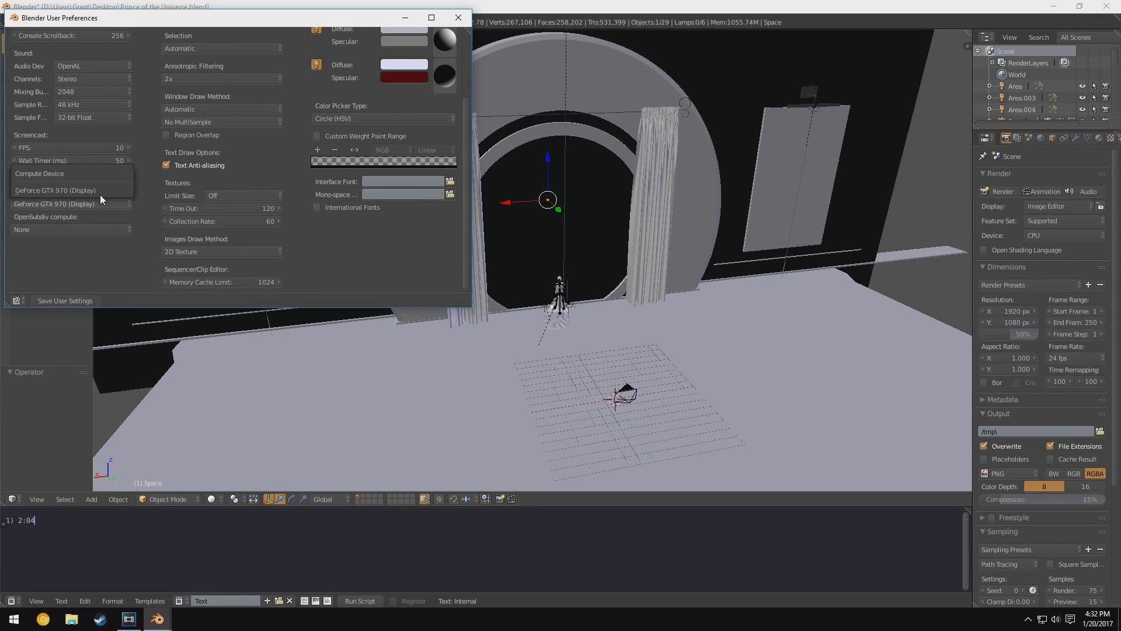
left_click(85, 300)
left_click(455, 23)
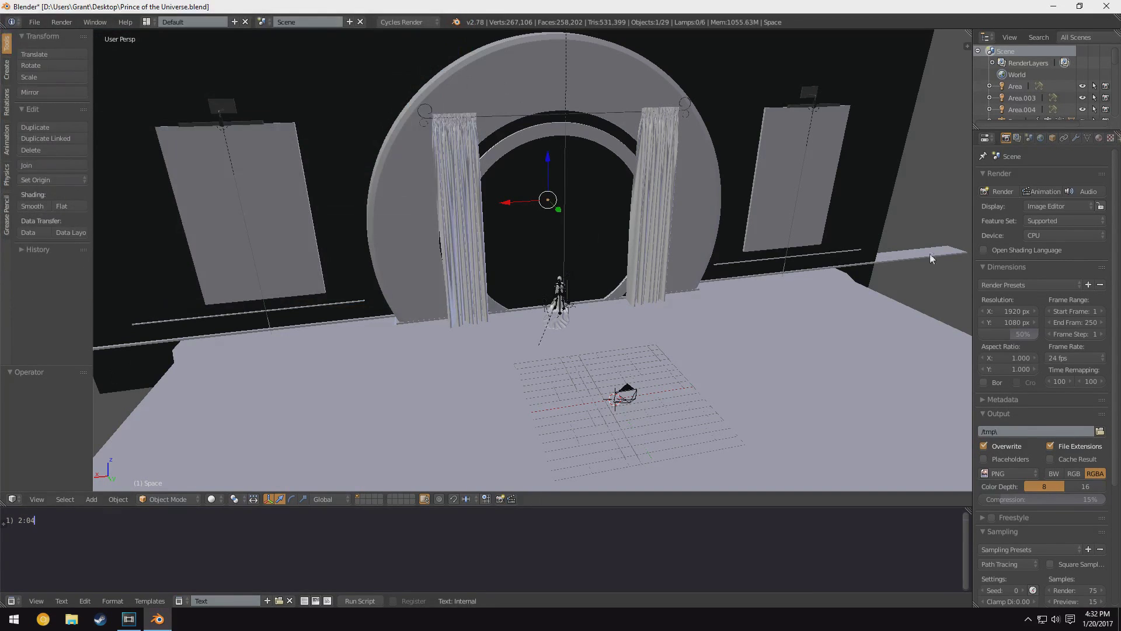
Step: Set the render device to GPU Compute and render the frame again
left_click(1042, 234)
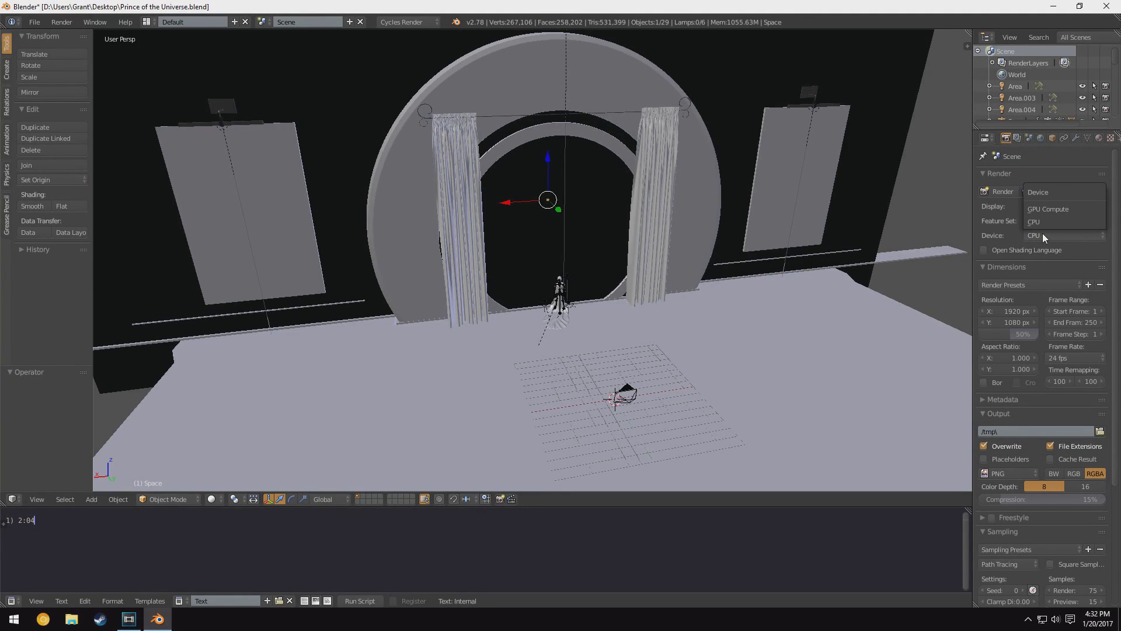
left_click(1045, 209)
middle_click_drag(727, 327, 700, 321)
key("F12")
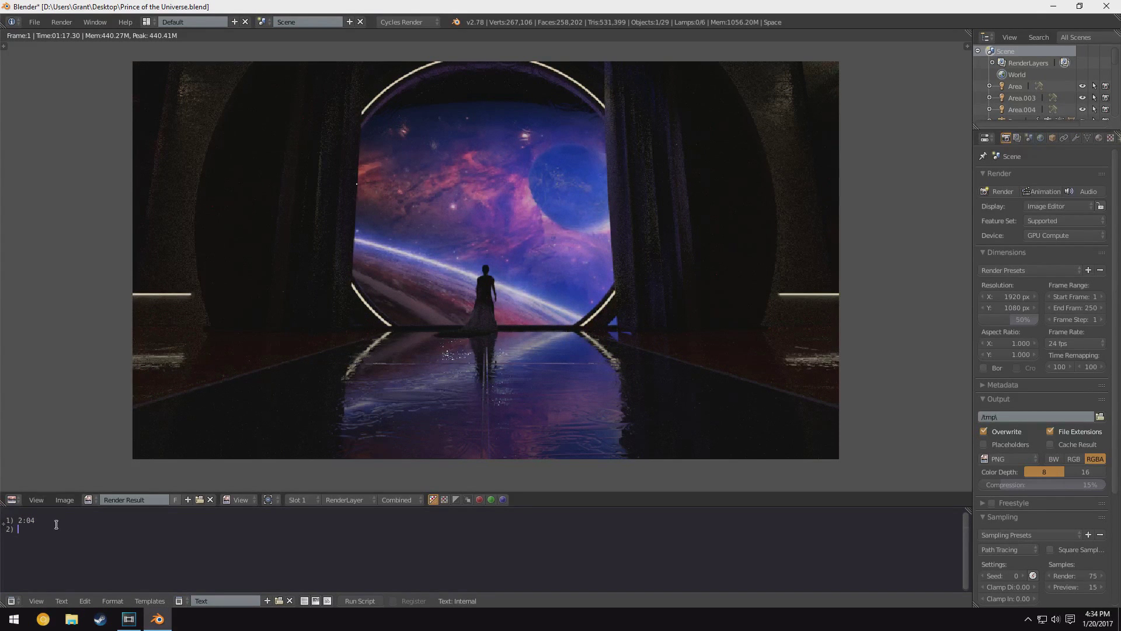
Step: Note the second render time as "1:17" in the text block and begin a third line with "3)"
type("1:16")
key("BackSpace")
type("7 ")
type("3")
type(")")
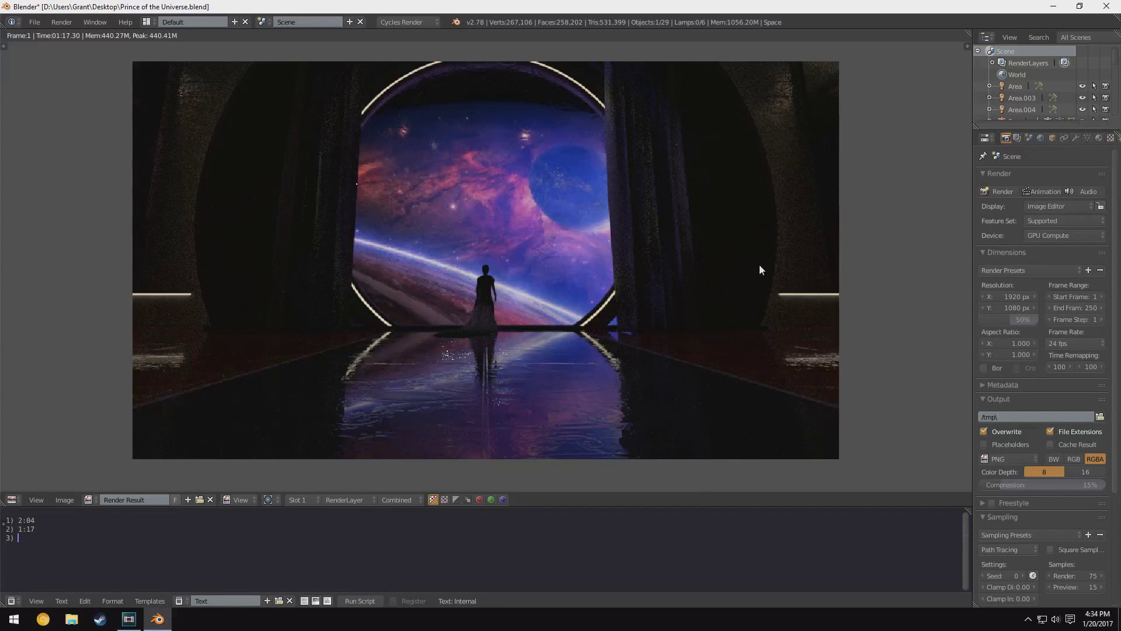
Step: Widen the properties area, expand the Light Paths settings and set the maximum bounces to 6
scroll(1051, 435, "down", 6)
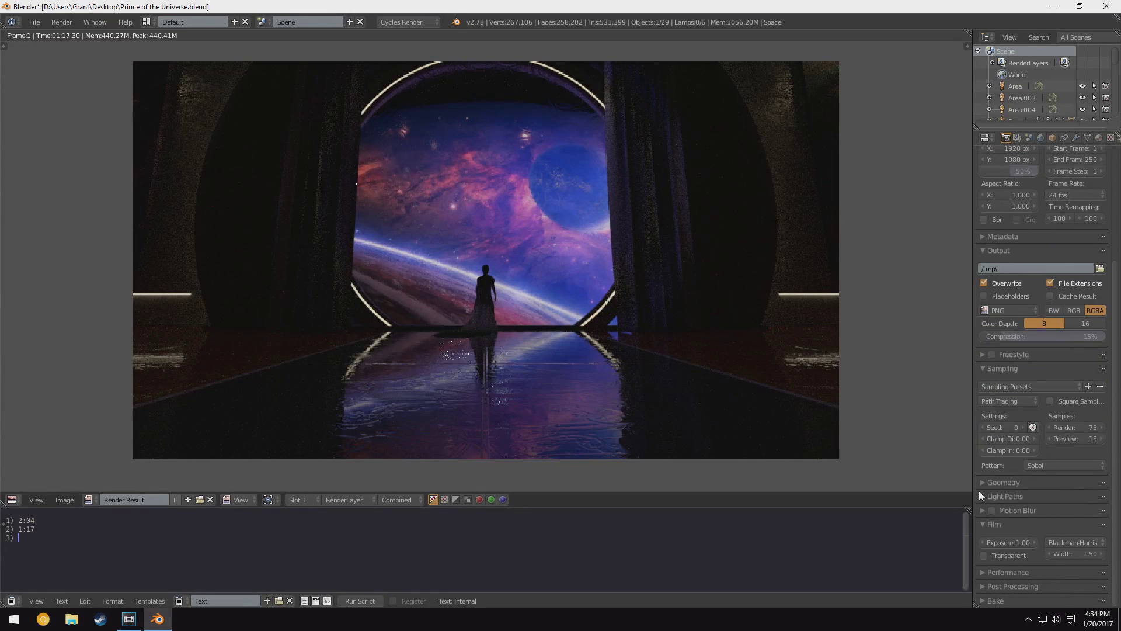
left_click_drag(974, 494, 886, 496)
left_click(910, 498)
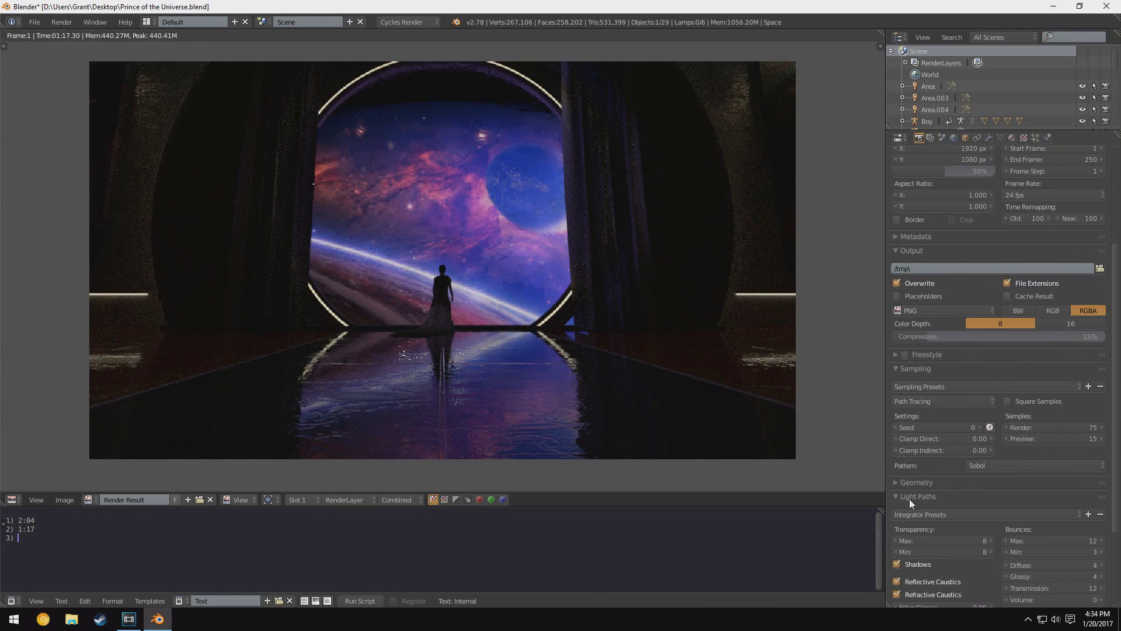
scroll(914, 497, "down", 5)
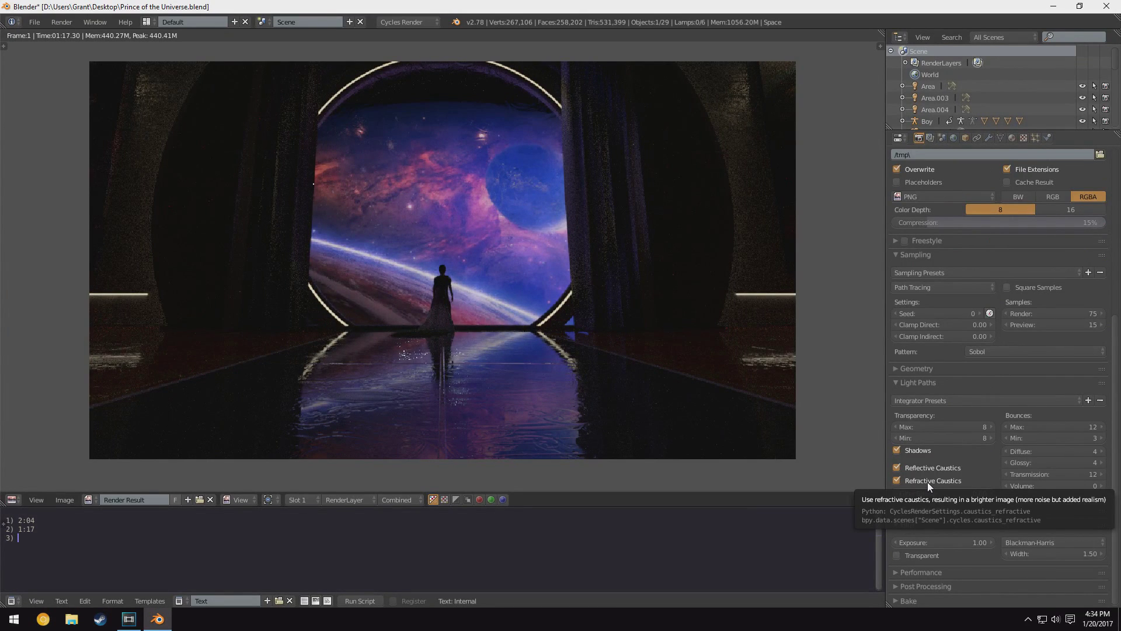
left_click(1026, 428)
type("6")
key("Return")
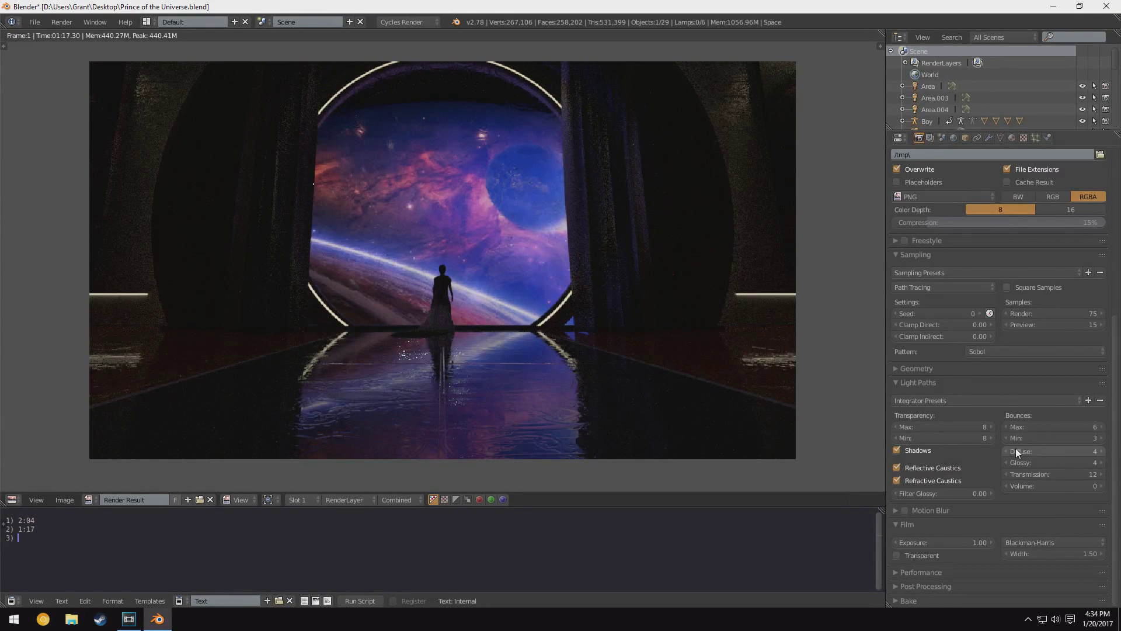
Step: Set the minimum bounces to 0 and the transmission bounces to 4
left_click(1035, 438)
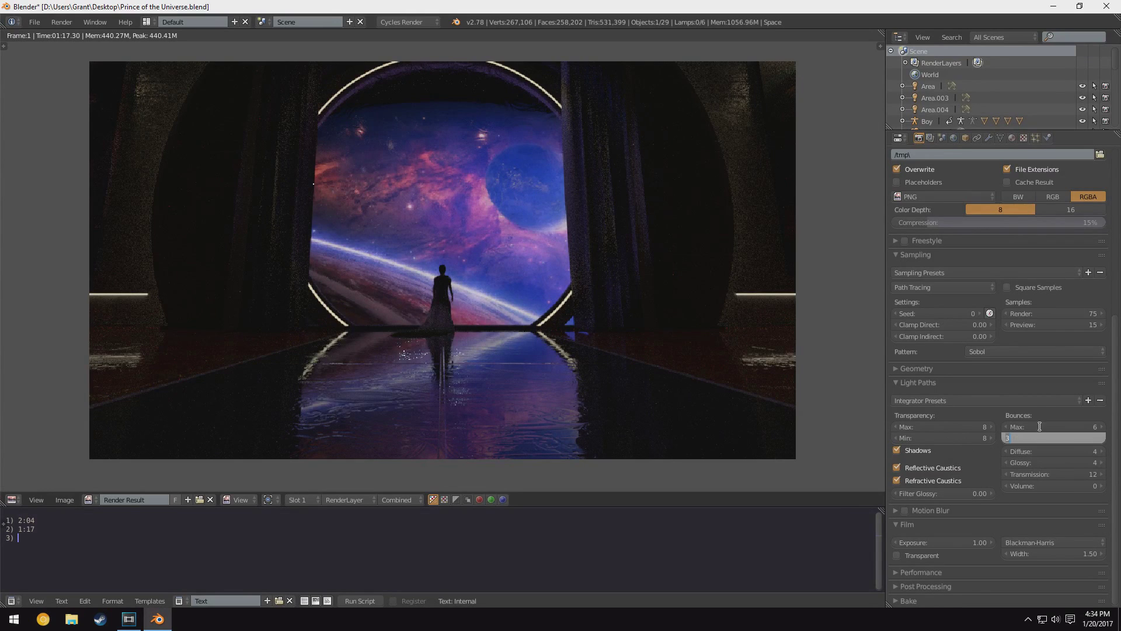
type("0")
key("Return")
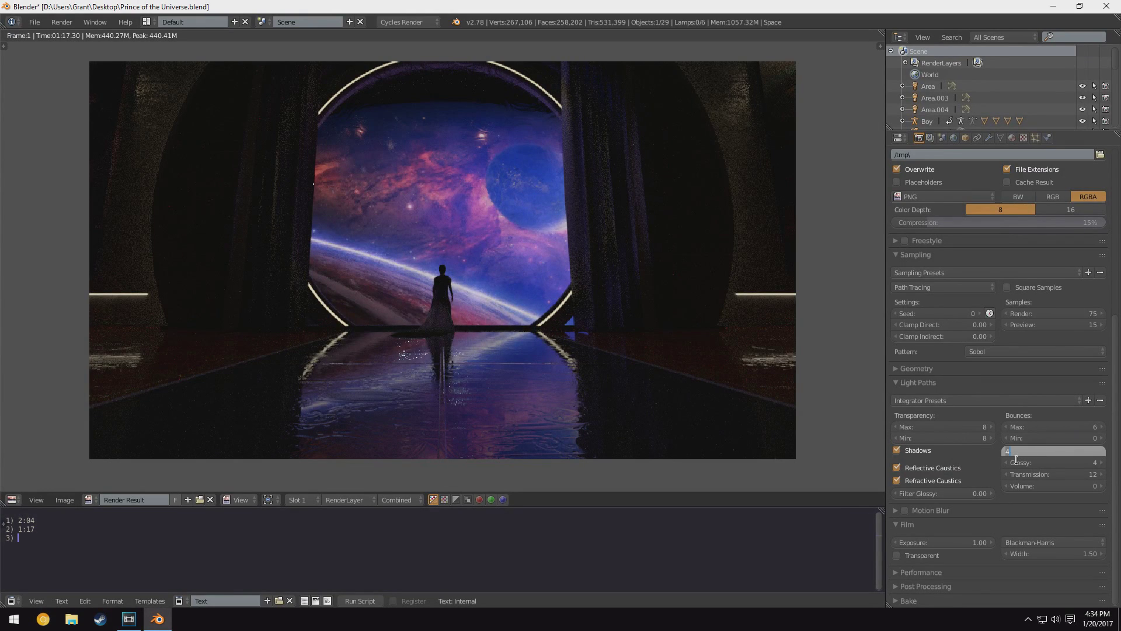
left_click(1042, 475)
type("4")
key("Return")
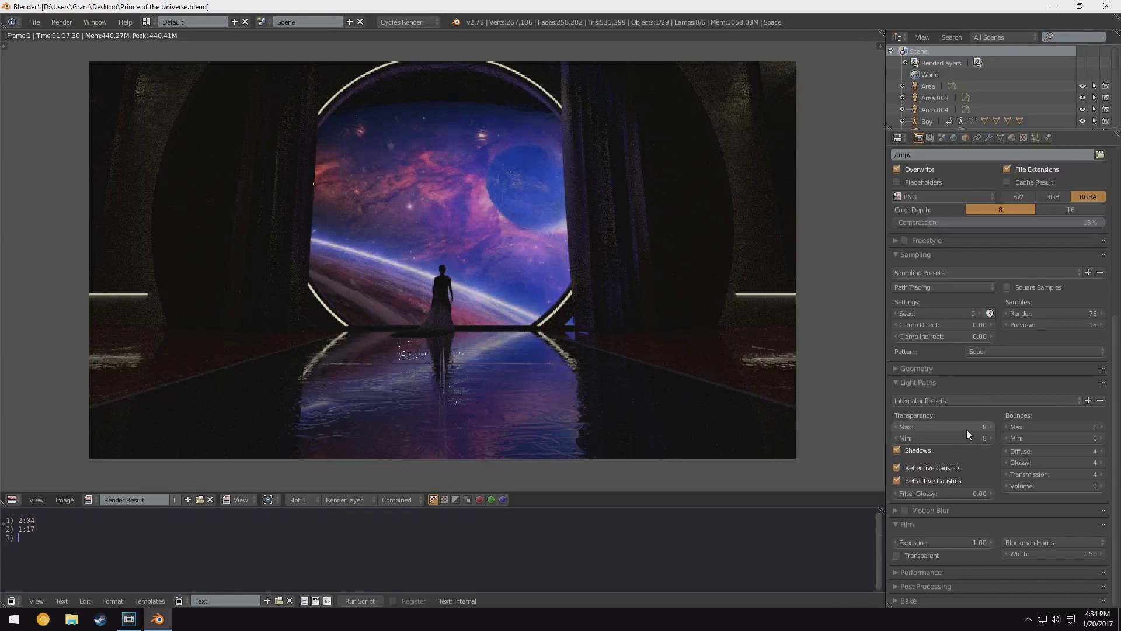
Step: Set the transparency bounces to a maximum of 6 and a minimum of 0
left_click(966, 427)
type("6")
left_click(976, 442)
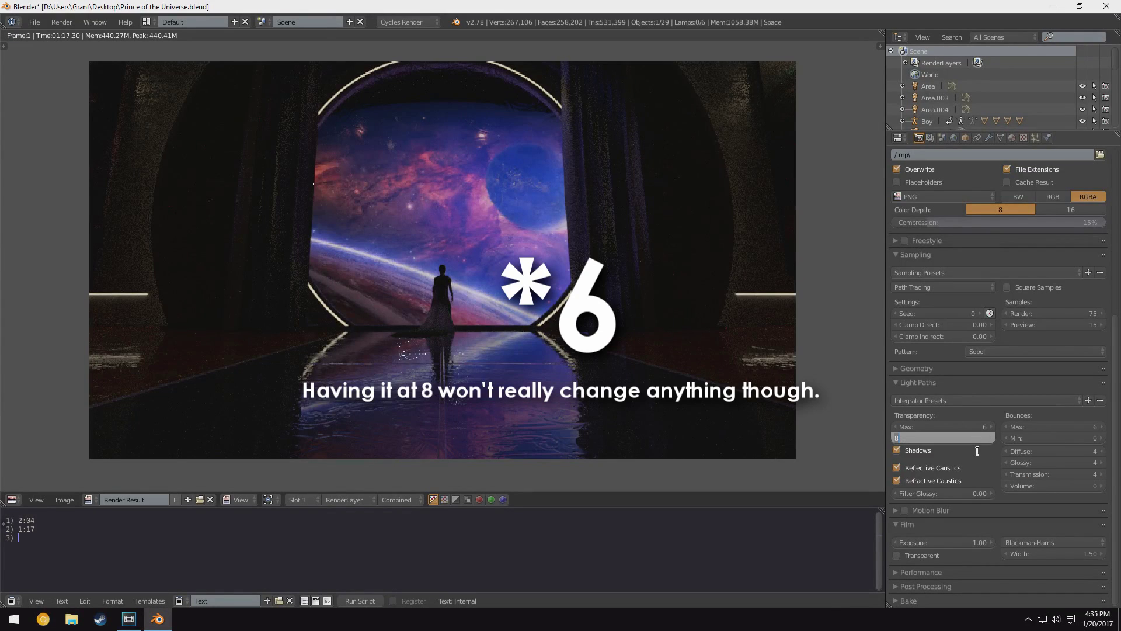
key("Return")
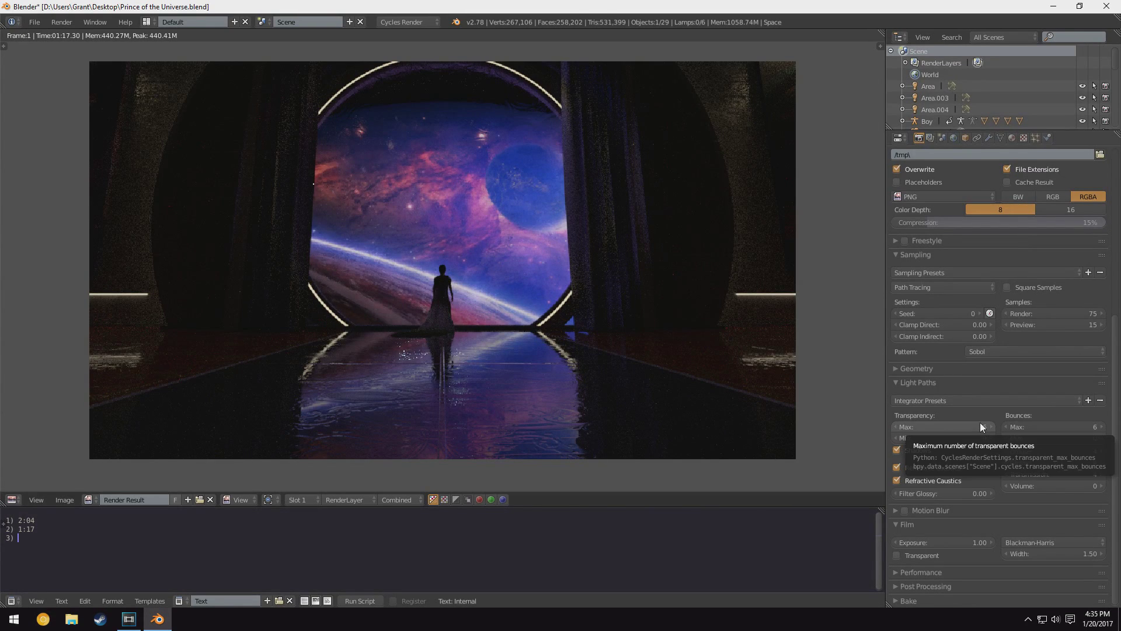
Step: Try a maximum of 50 transparency bounces and restore the value to 6
scroll(917, 409, "up", 1)
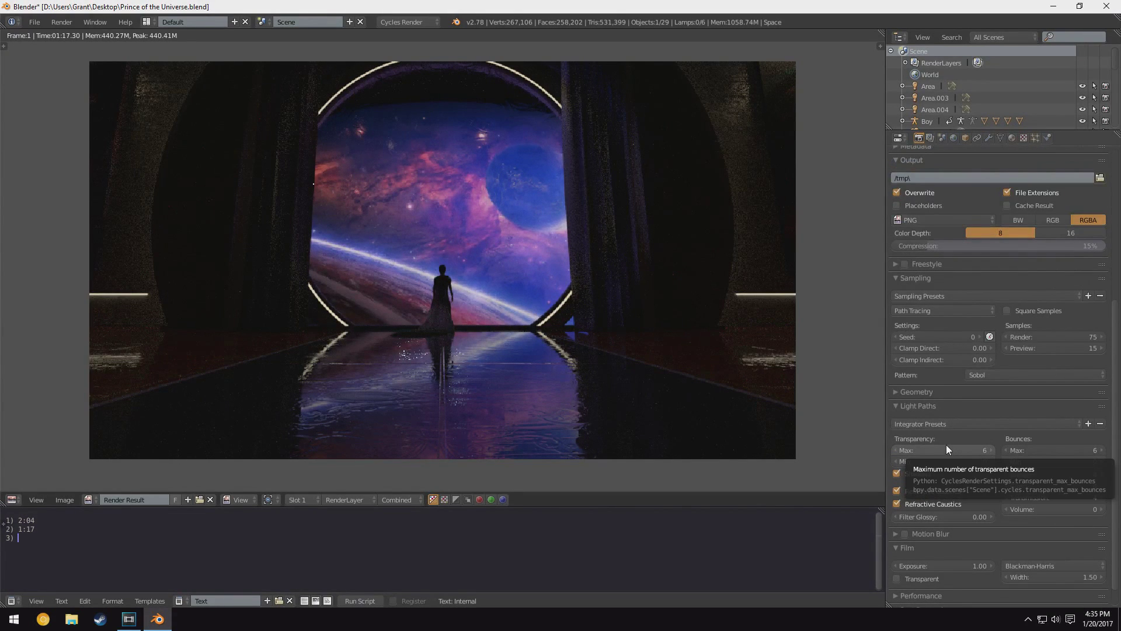
left_click(947, 448)
type("50")
key("Return")
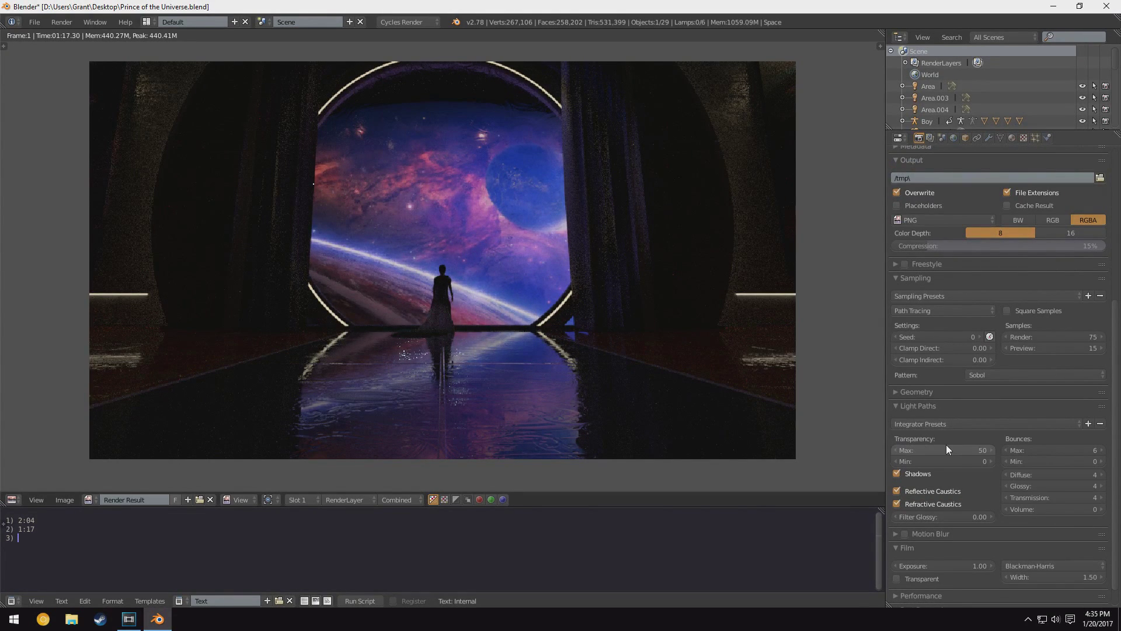
left_click(946, 449)
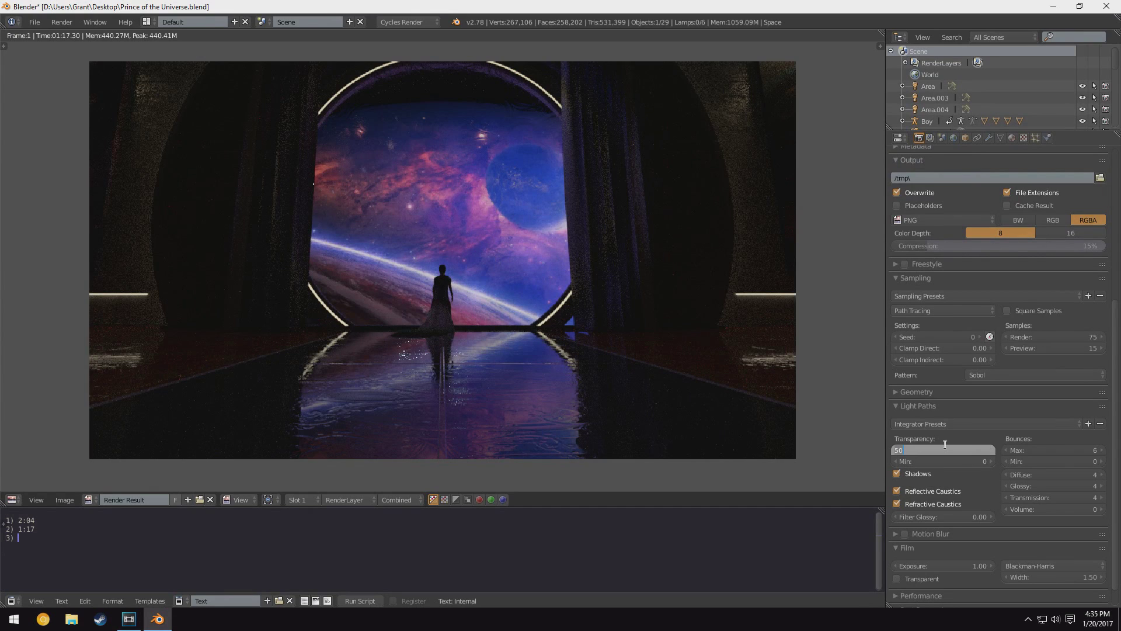
type("6")
key("Return")
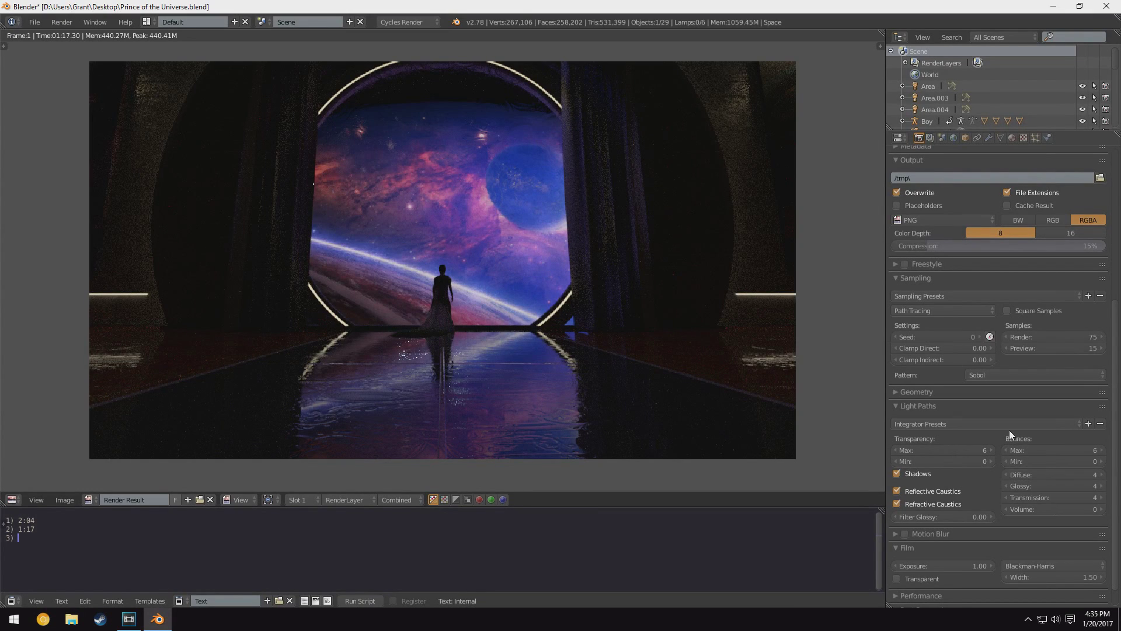
Step: Disable reflective and refractive caustics and set Filter Glossy to 2.00
left_click(936, 494)
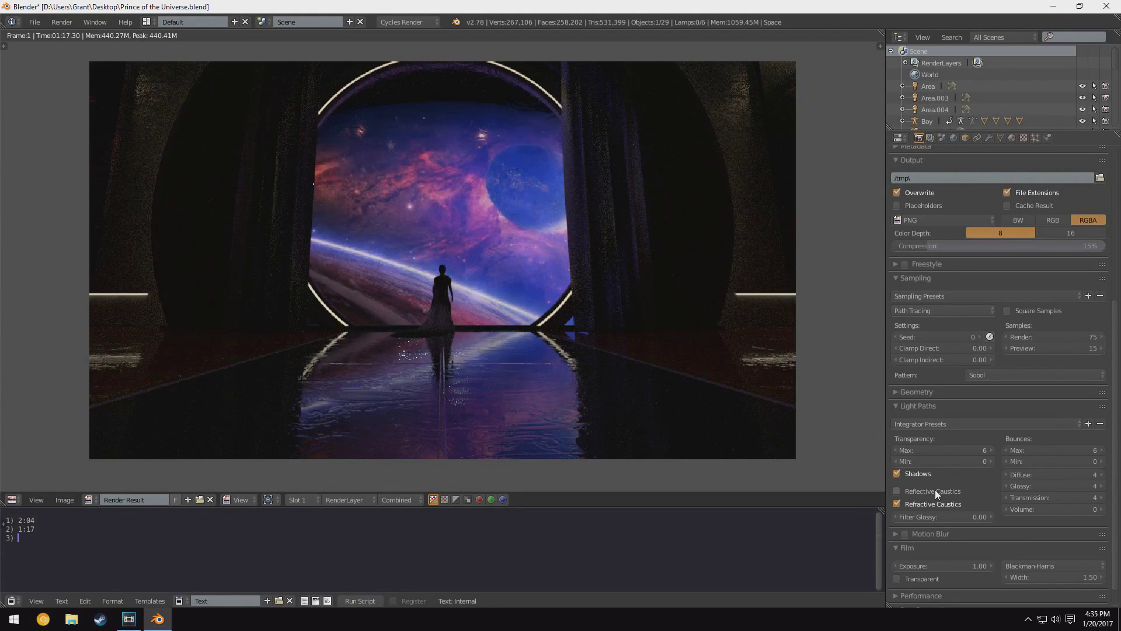
left_click(957, 517)
type("2")
key("Return")
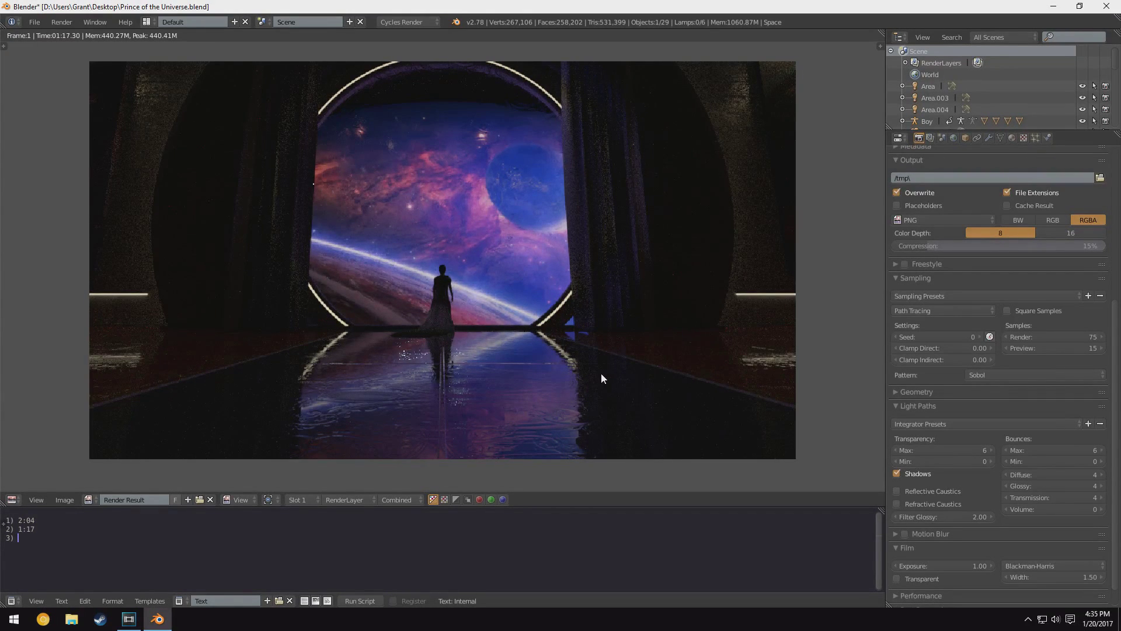
Step: Render the frame with the new light path settings and note the third render time as "0:51"
key("F12")
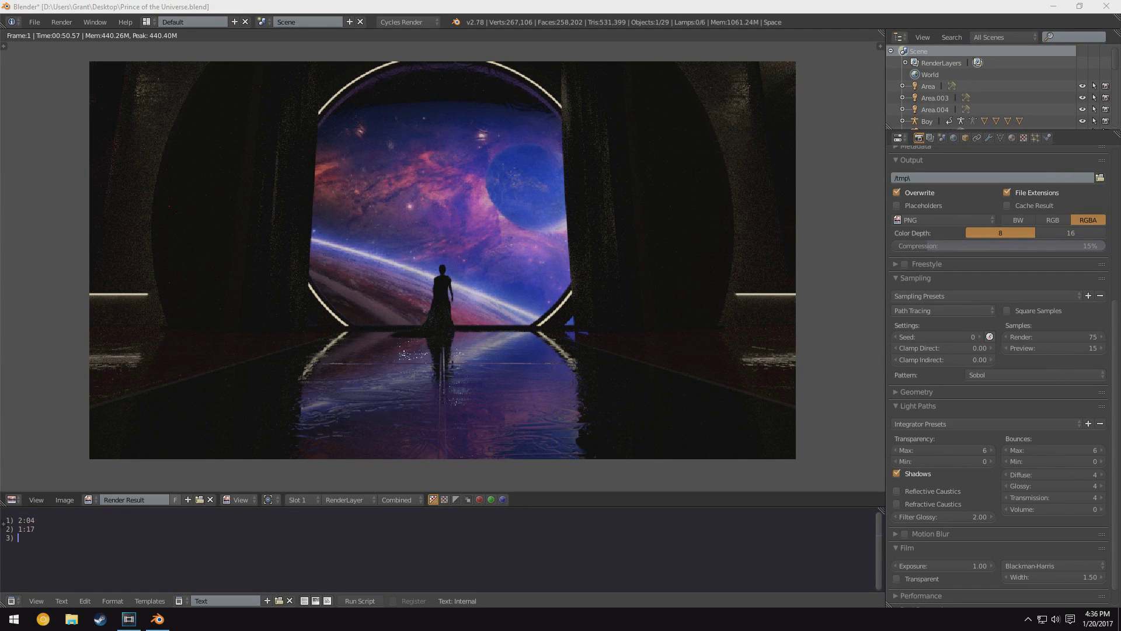
type("0:5")
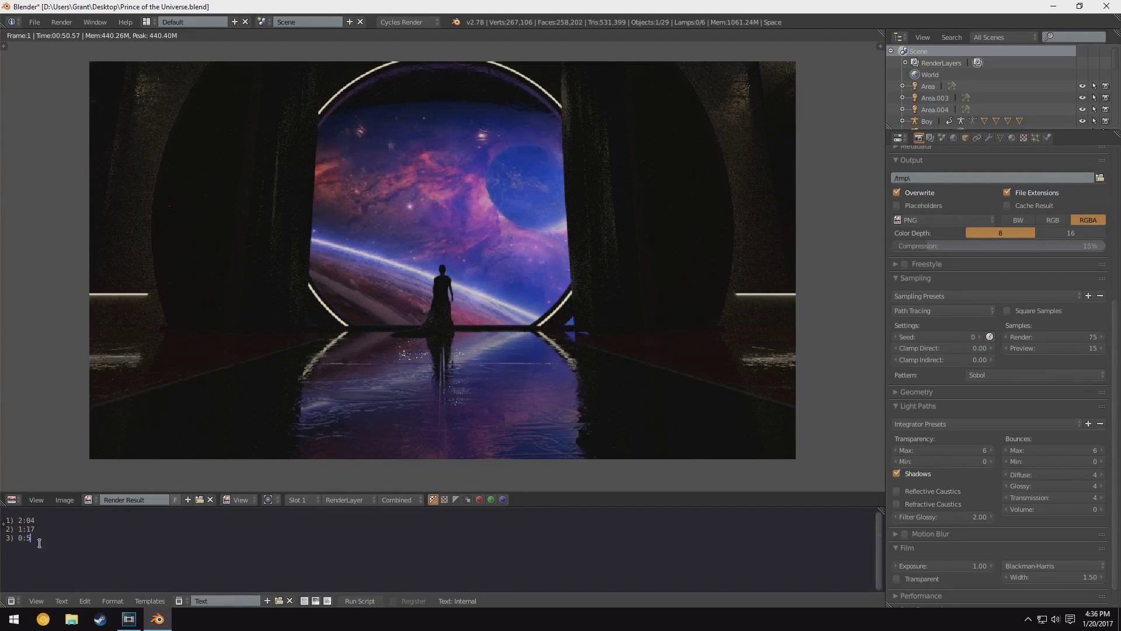
type("0")
key("BackSpace")
type("1")
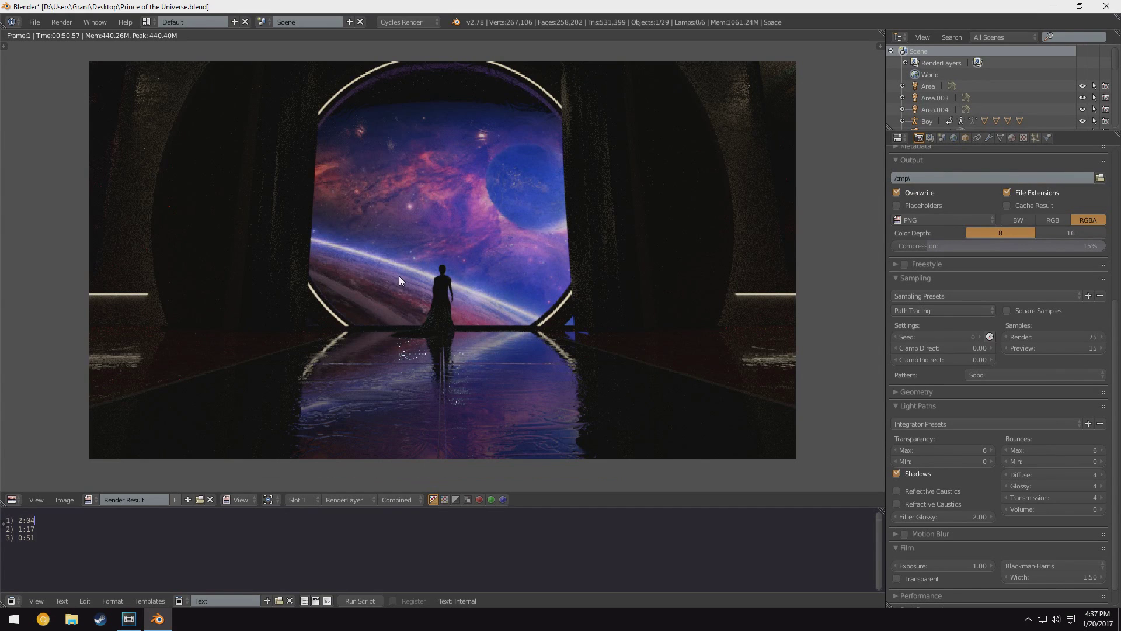
scroll(399, 276, "down", 1)
middle_click_drag(407, 280, 416, 286)
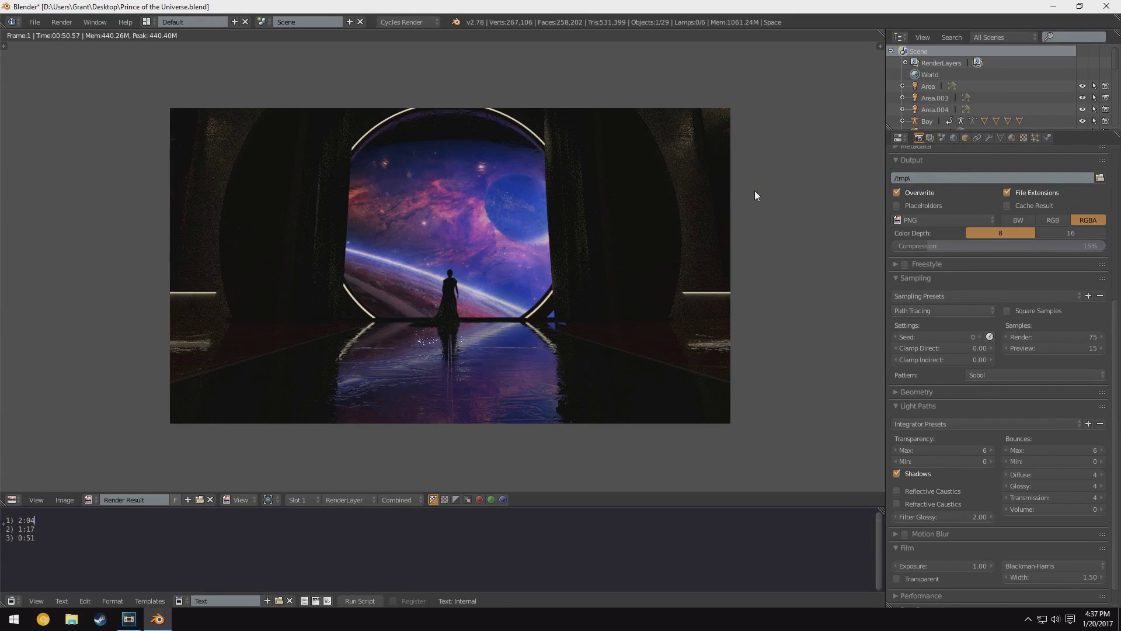
scroll(992, 510, "down", 1)
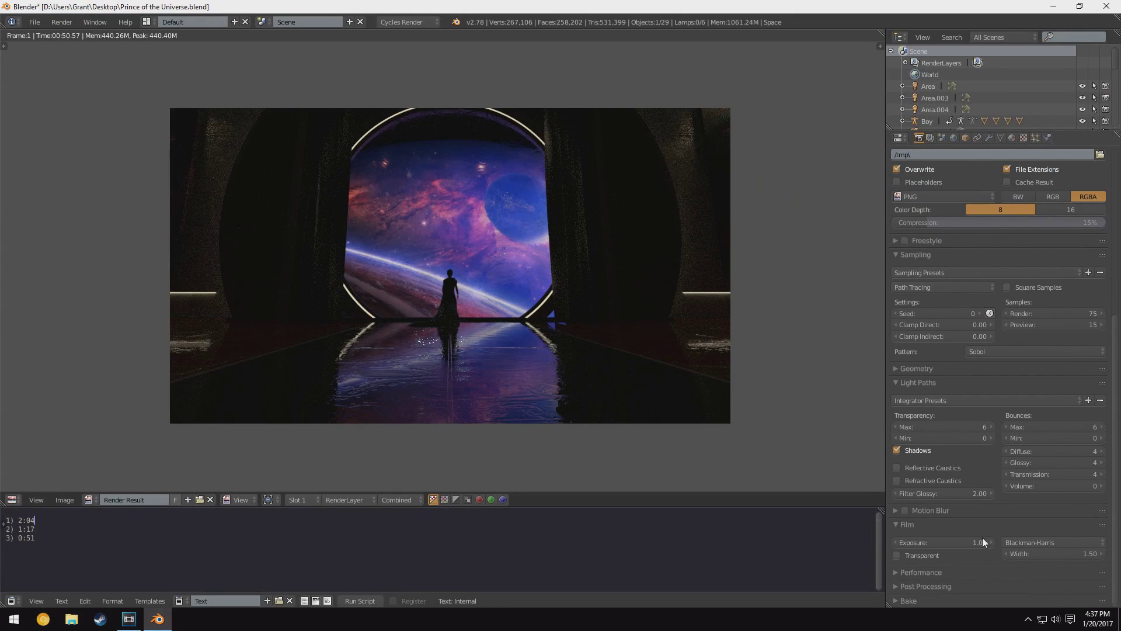
Step: Open the Performance settings and start a test render to watch how the tiles are processed, cancelling it after a few tiles
left_click(934, 573)
scroll(960, 556, "down", 5)
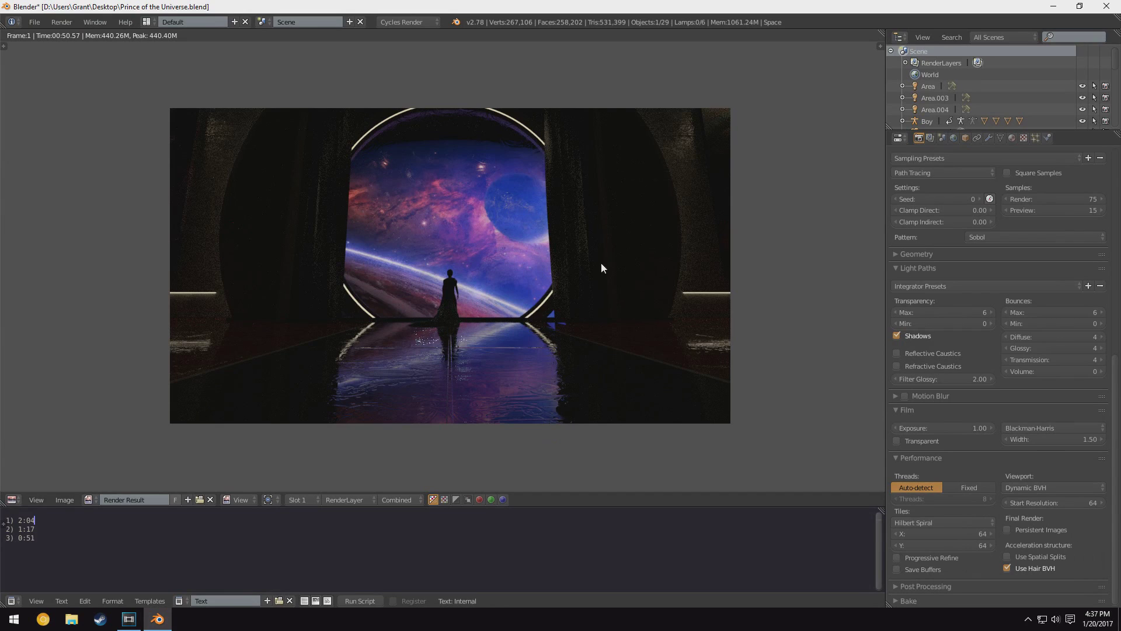
key("F12")
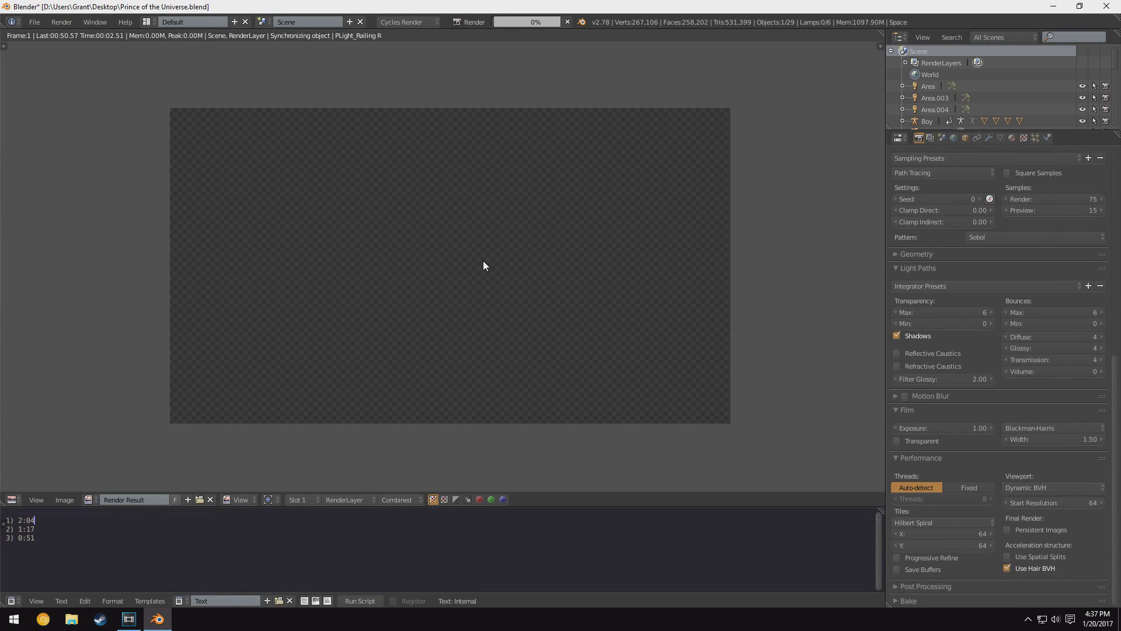
key("Escape")
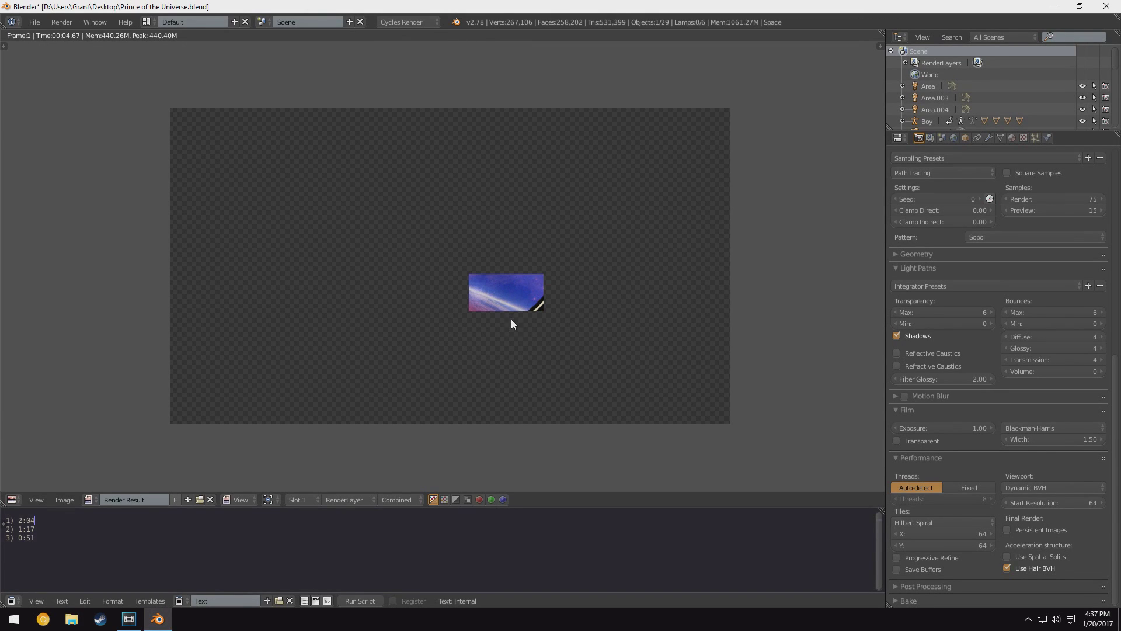
Step: Try a render tile size of 16 by 16, the small size suited to CPU rendering
left_click(973, 534)
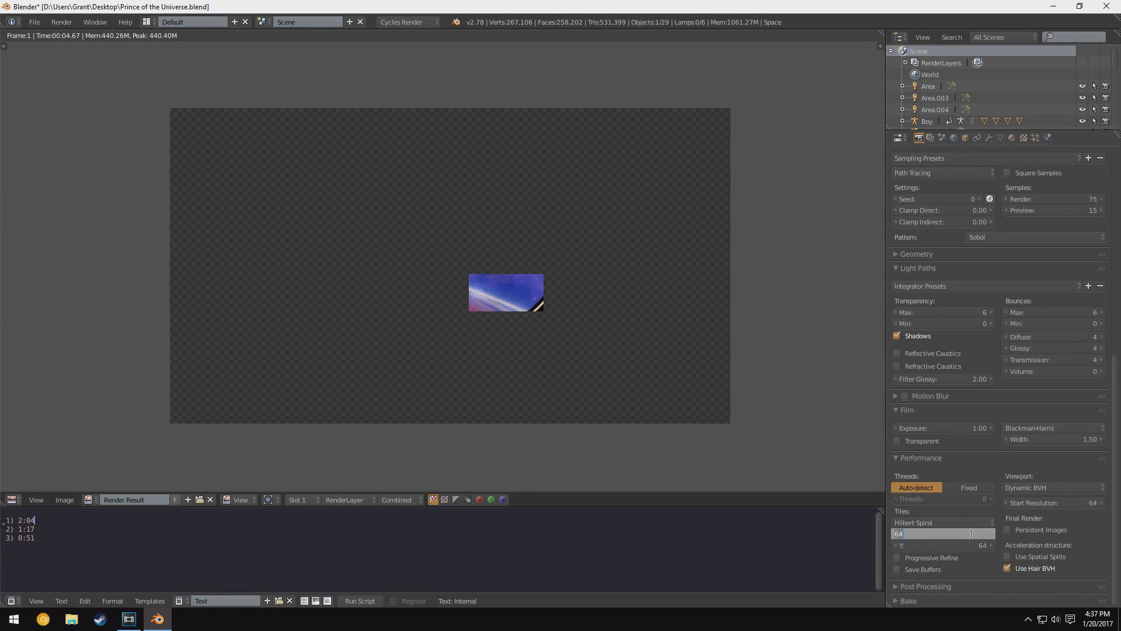
type("16")
key("Tab")
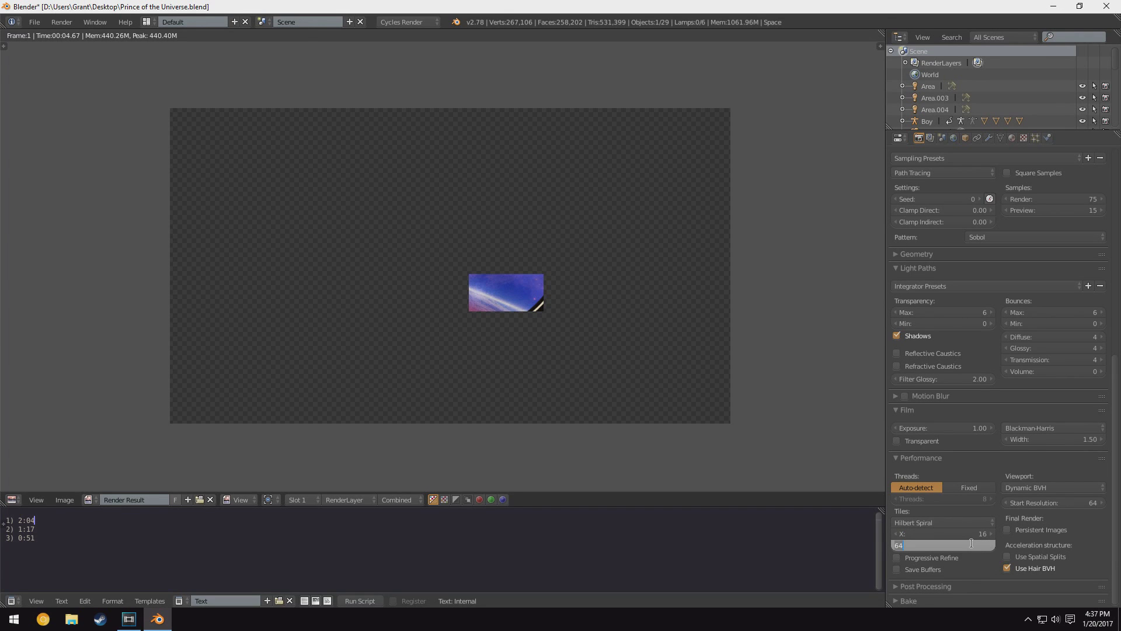
type("16")
key("Return")
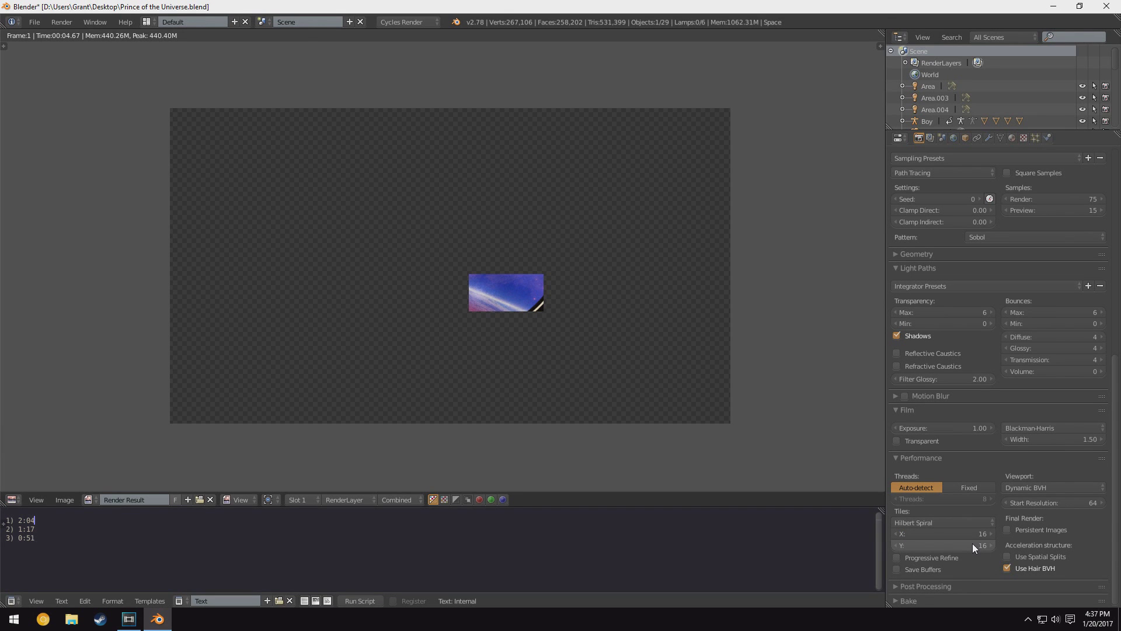
Step: Set the render tile size to 256 in both X and Y
left_click(972, 532)
type("256")
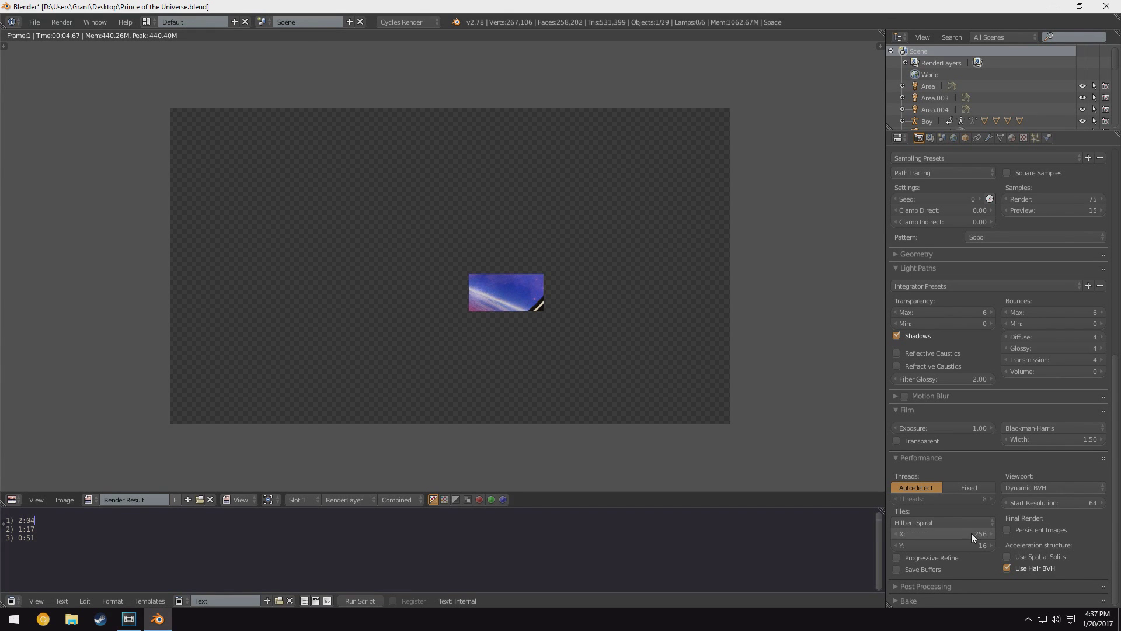
key("Tab")
type("256")
key("Return")
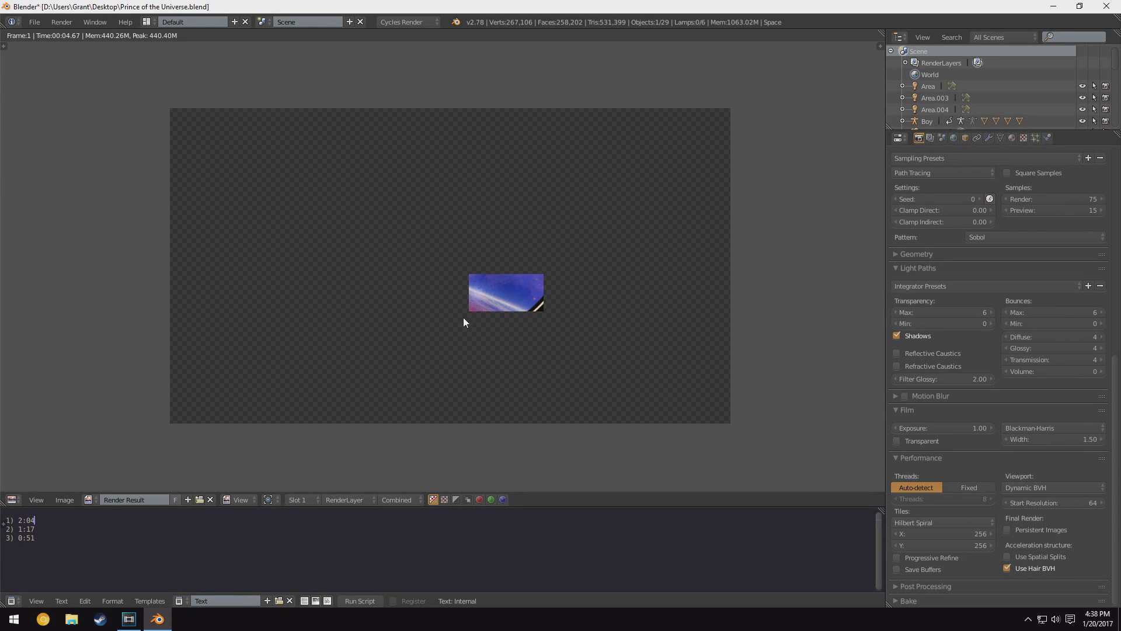
Step: Find the Render: Auto Tile Size add-on by searching for "tile siz", enable it and save the user settings
left_click(39, 22)
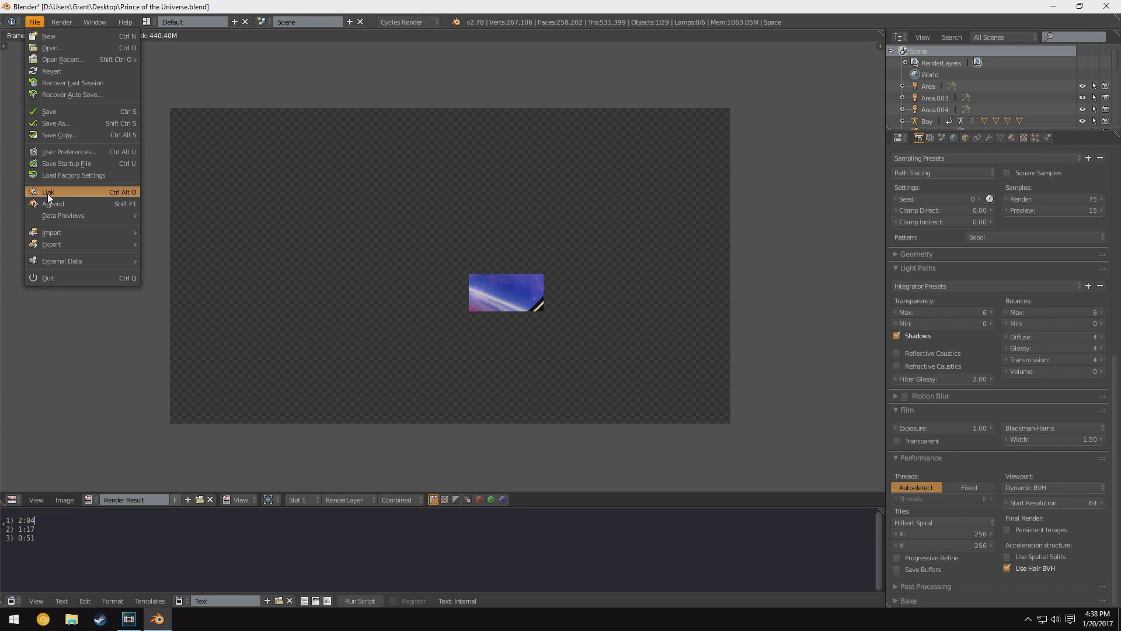
left_click(65, 152)
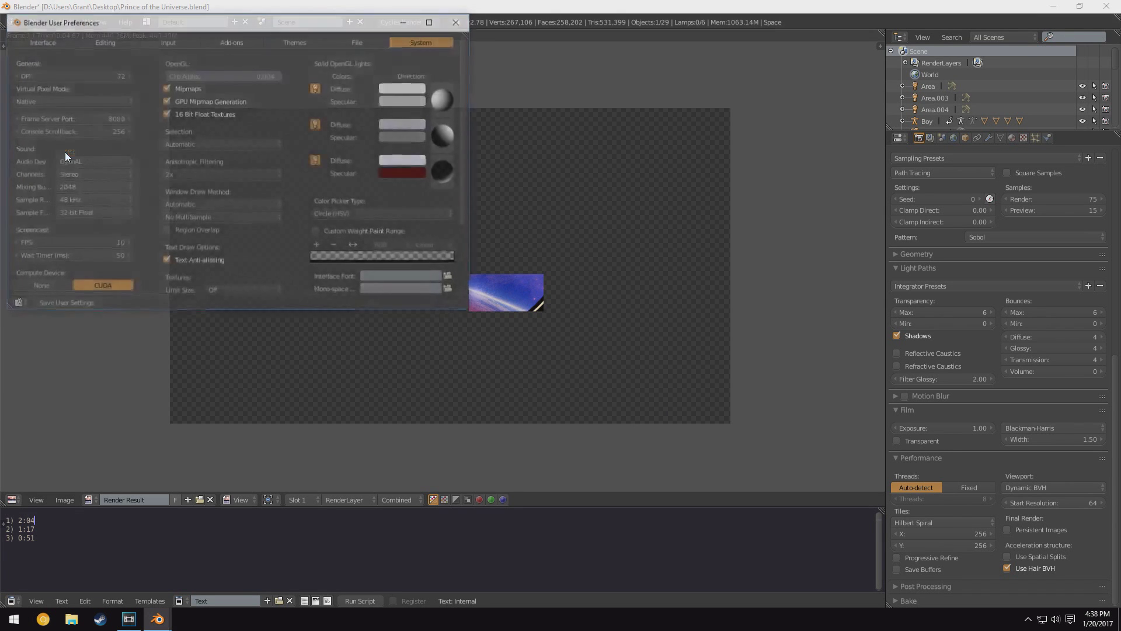
left_click(250, 40)
left_click(67, 61)
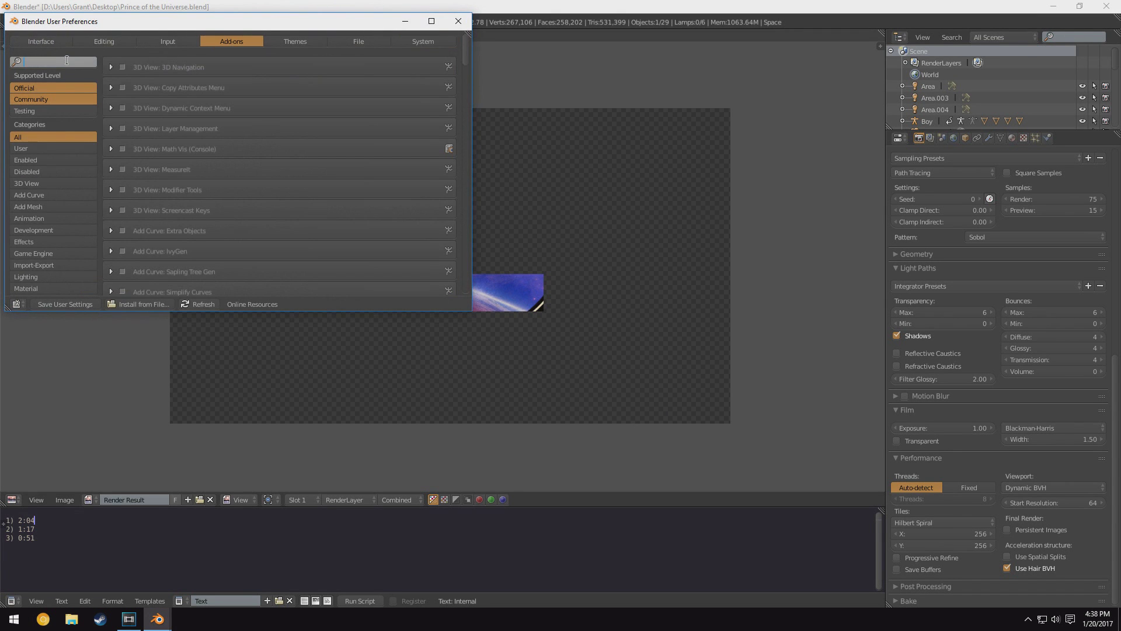
type("tile siz")
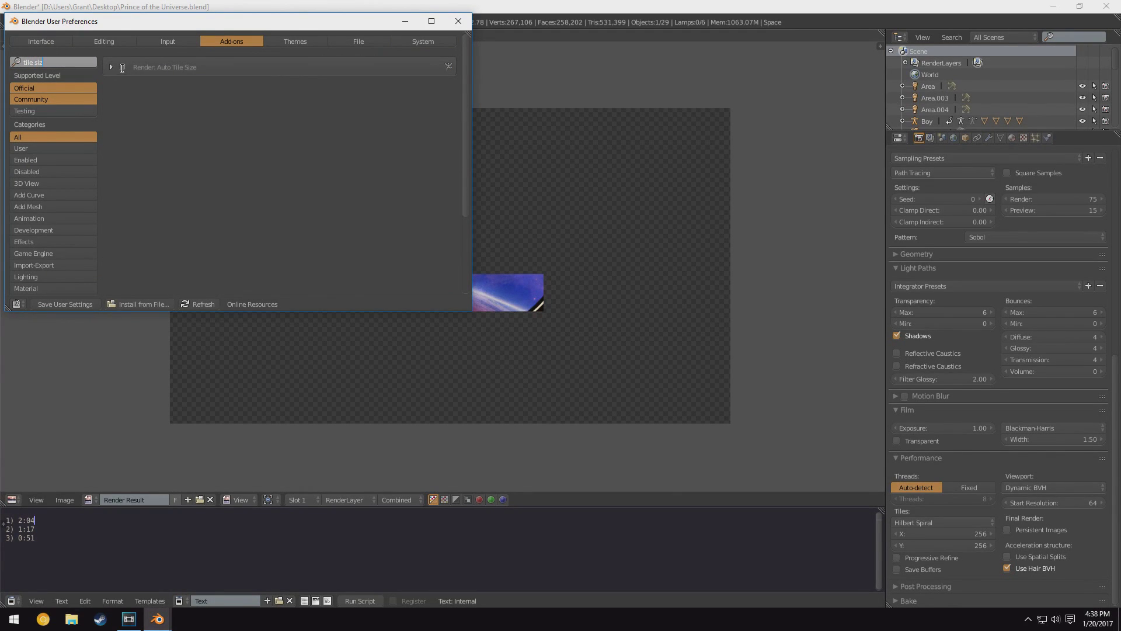
left_click(122, 67)
left_click(122, 67)
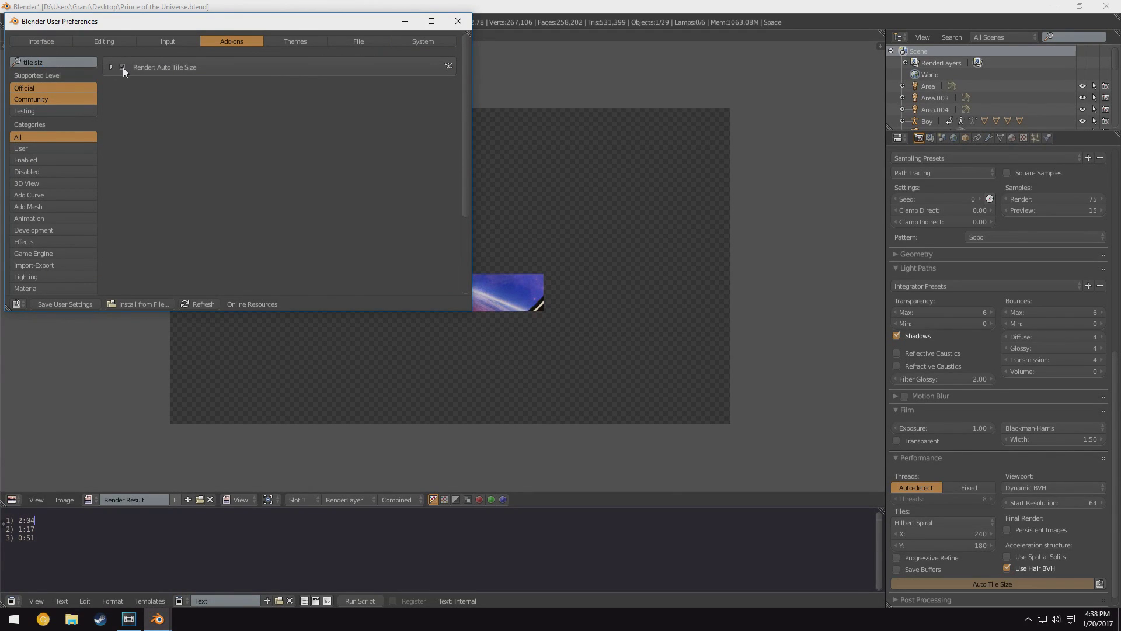
left_click(80, 304)
left_click(459, 21)
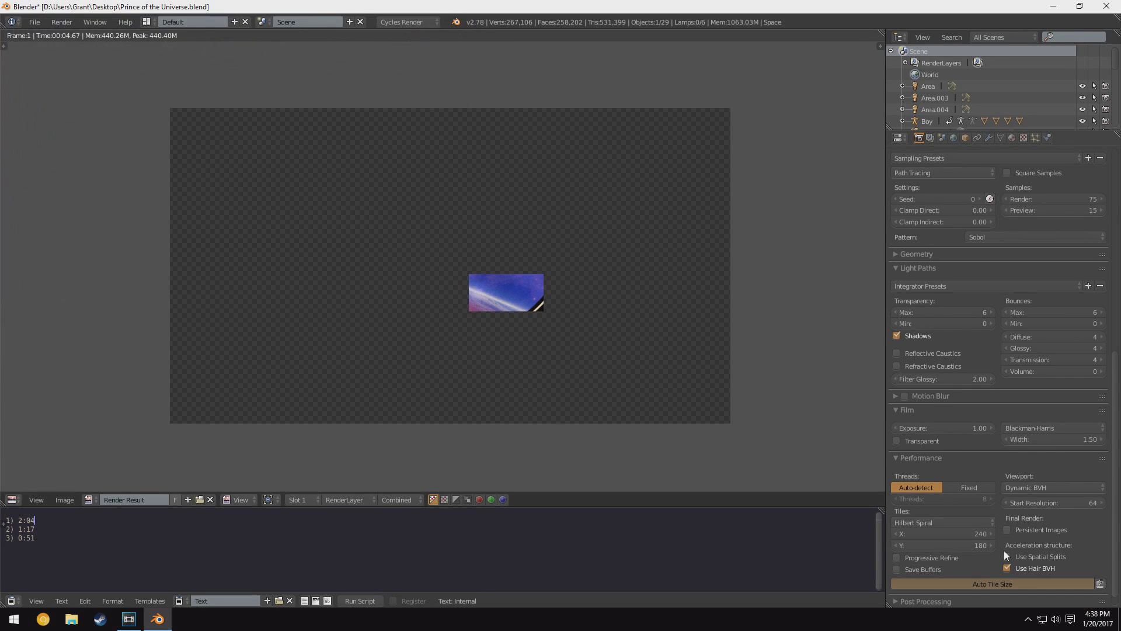
Step: Render the frame with the automatic tile size and note the fourth render time as "4) 0:23"
scroll(993, 578, "down", 1)
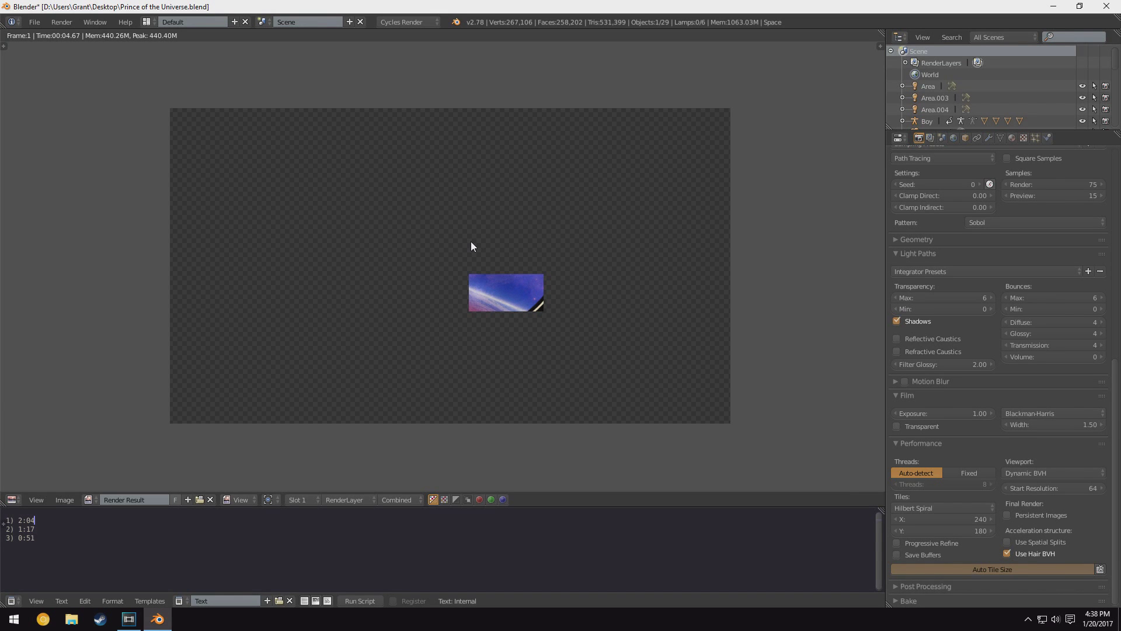
key("F12")
left_click(55, 533)
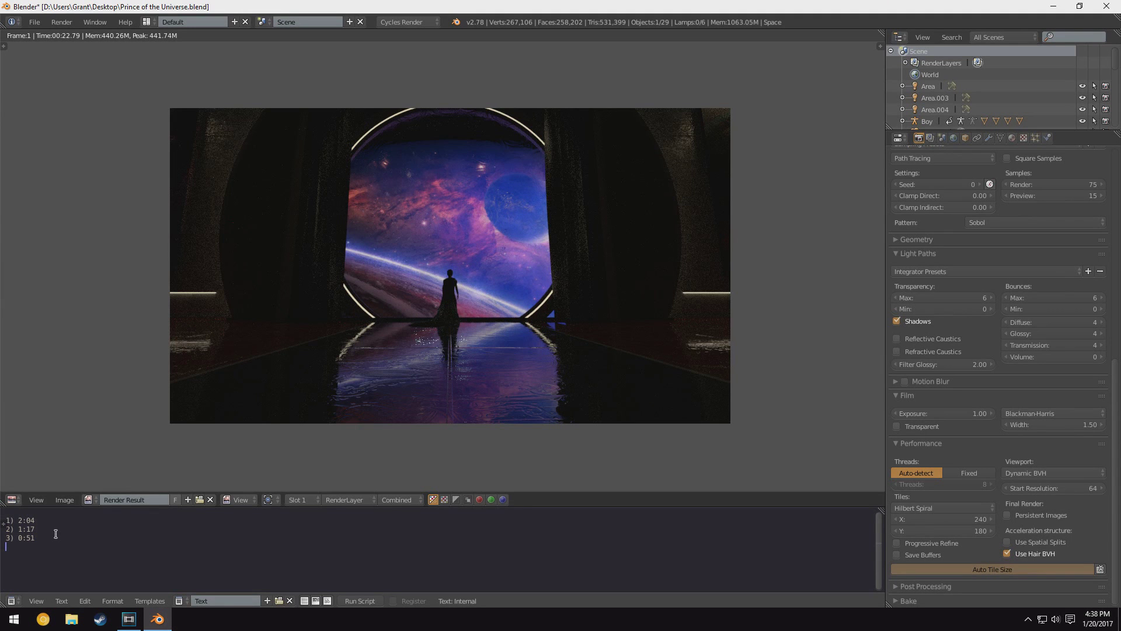
type("4) 0:23")
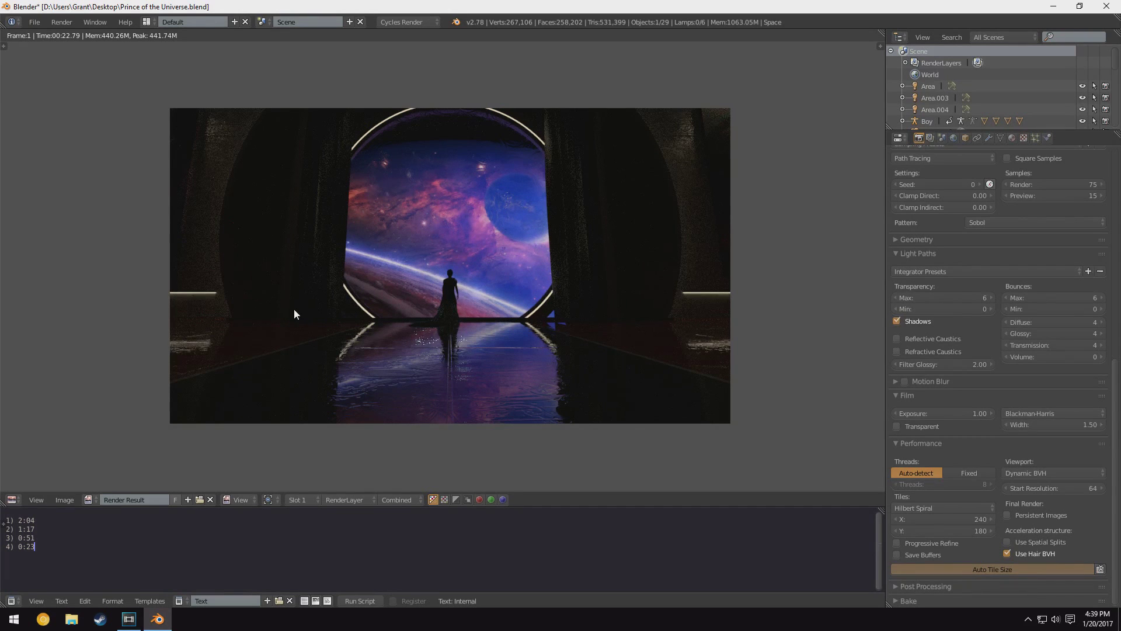
Step: Leave the render view, select the area lamp Area.003 behind the figure and limit its Max Bounces to 4
key("Escape")
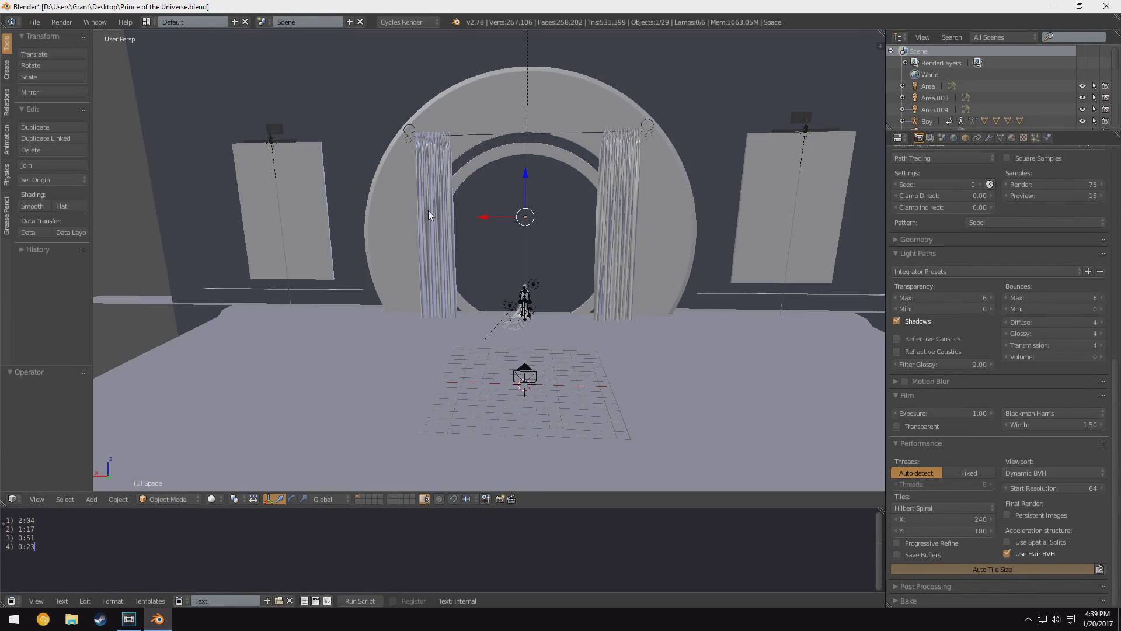
middle_click_drag(527, 253, 465, 292)
scroll(581, 291, "up", 2)
scroll(581, 291, "down", 3)
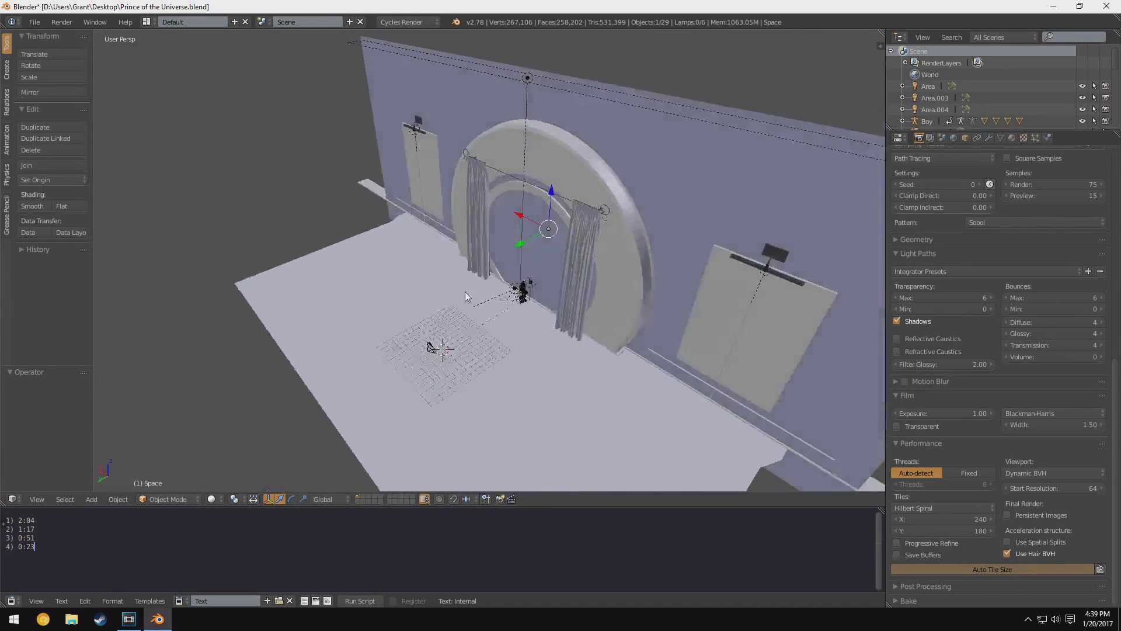
scroll(480, 290, "up", 7)
middle_click_drag(596, 318, 511, 175, "shift")
scroll(511, 175, "up", 7)
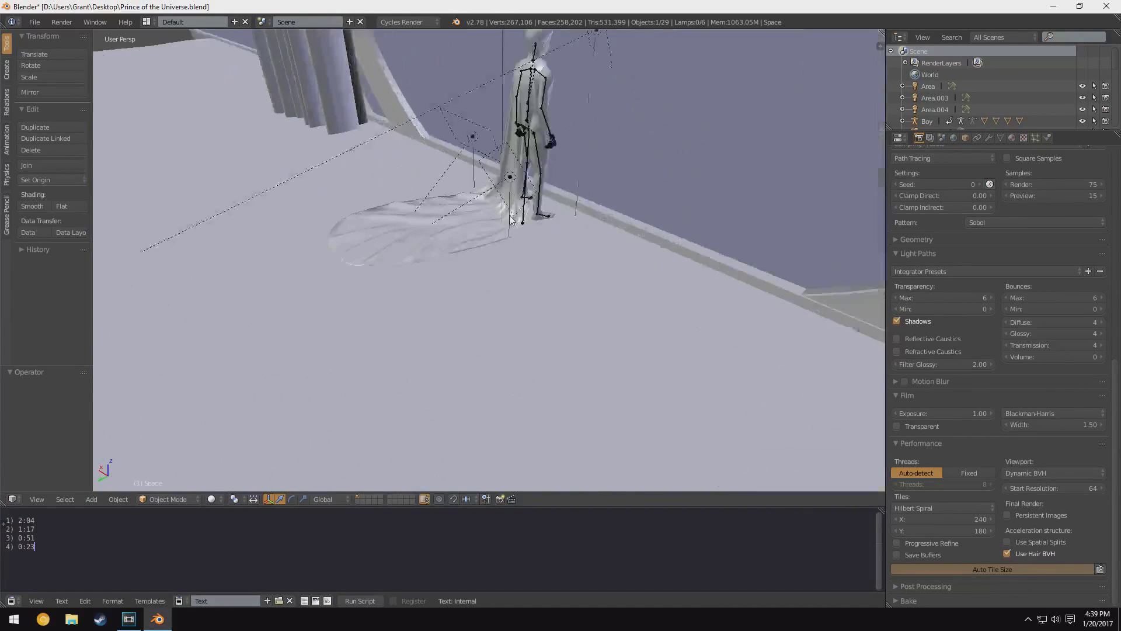
right_click(512, 174)
left_click(990, 138)
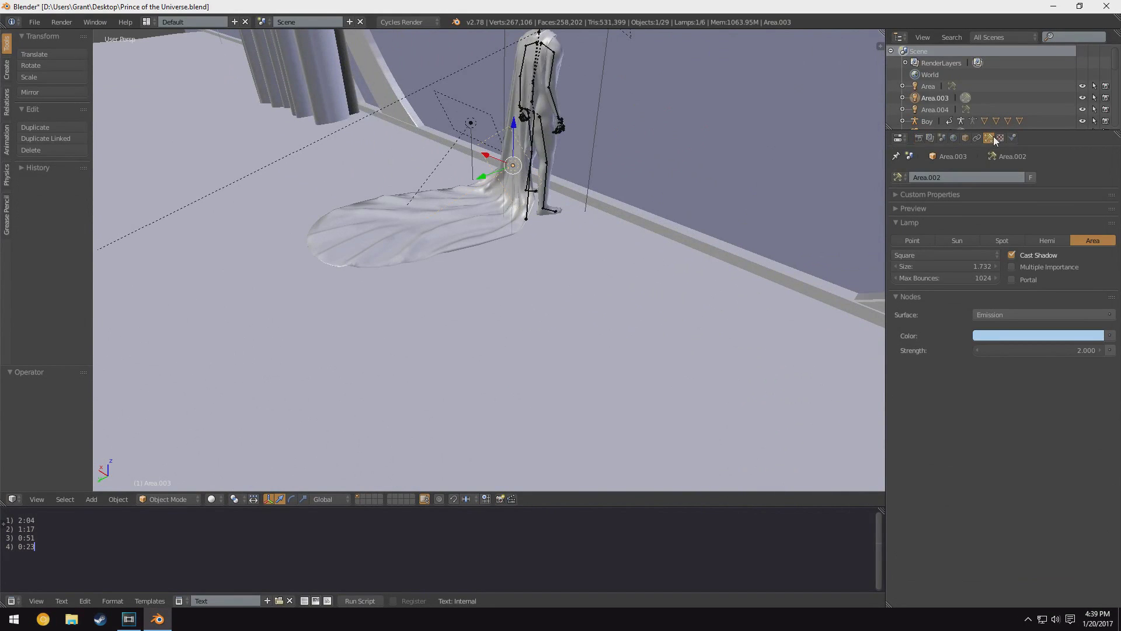
middle_click_drag(626, 194, 690, 193)
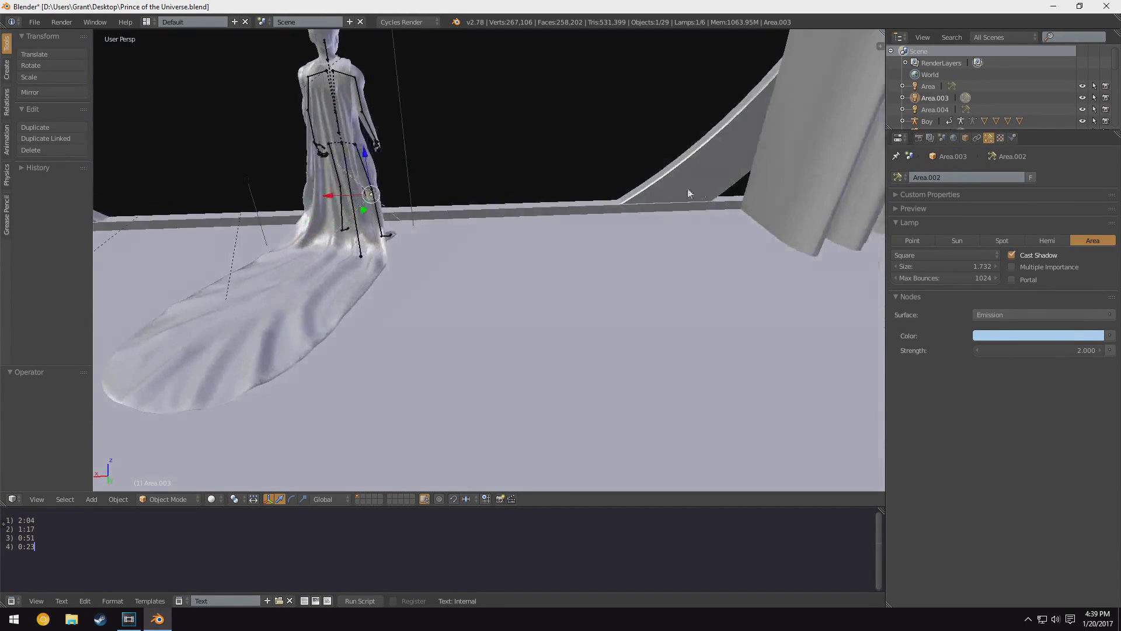
middle_click_drag(389, 257, 525, 286, "shift")
scroll(525, 285, "down", 2)
middle_click_drag(593, 242, 416, 232)
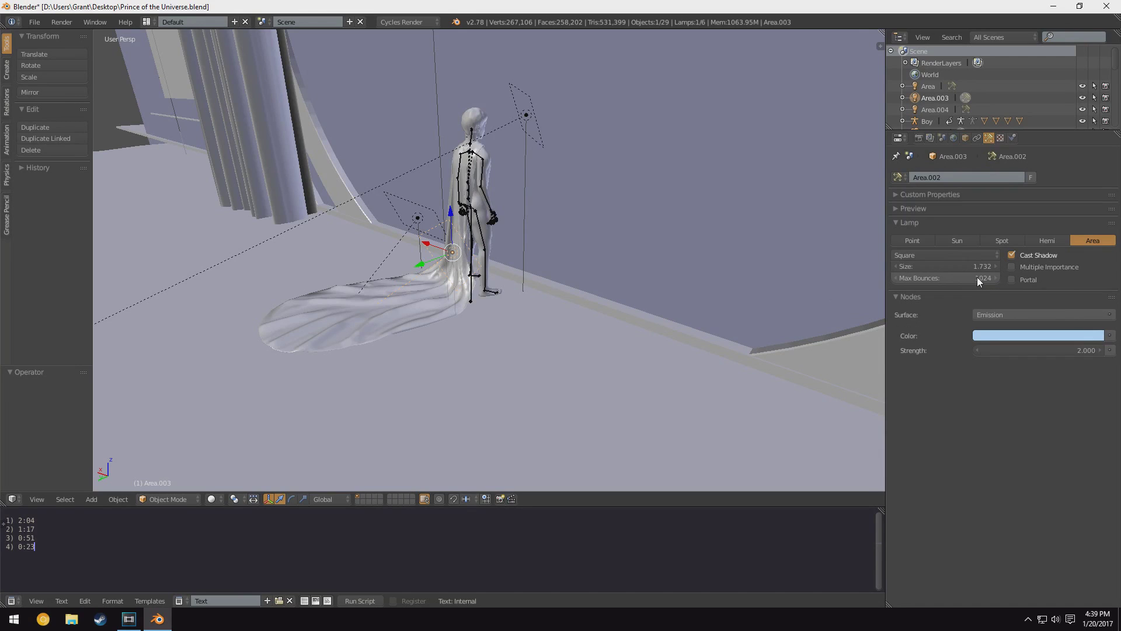
left_click(918, 280)
type("4")
key("Return")
Step: Limit Max Bounces to 4 on the other two area lamps around the figure, Area.004 and Area
right_click(417, 218)
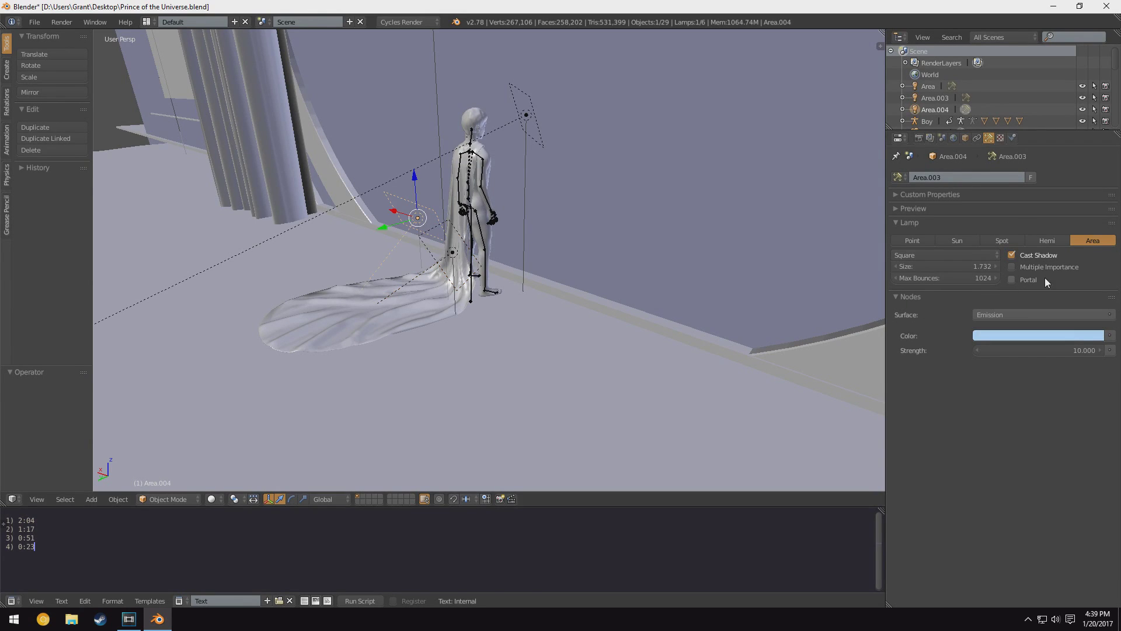
right_click(527, 116)
middle_click_drag(514, 121, 532, 118)
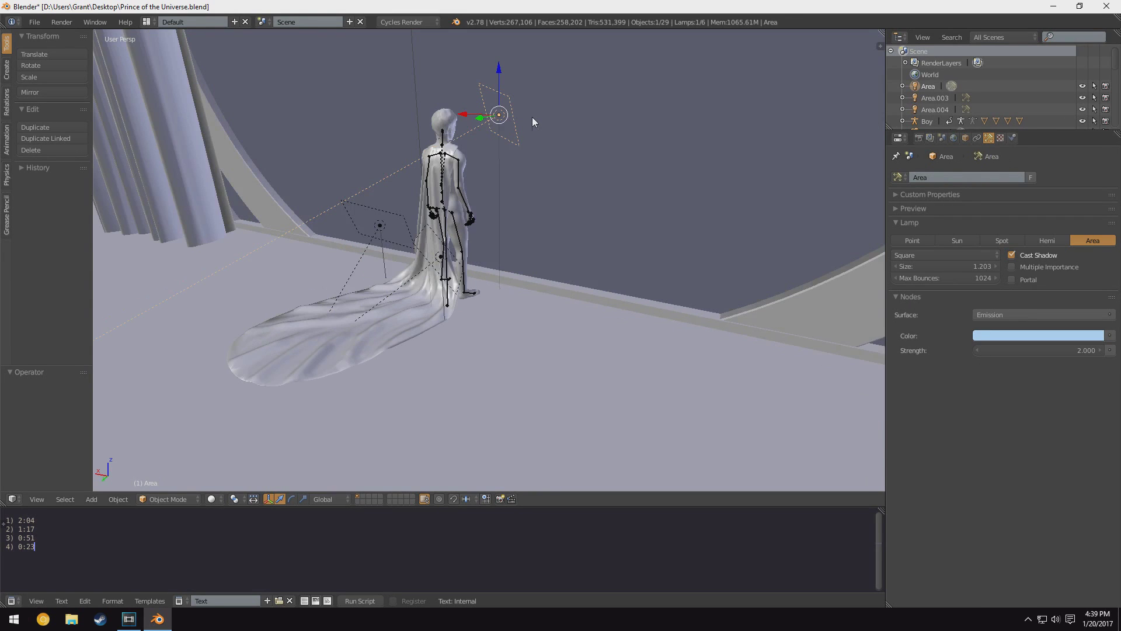
left_click(956, 280)
type("4")
key("Return")
Step: Enable Multiple Importance on the three area lamps around the figure: Area, Area.003 and Area.004
left_click(1044, 268)
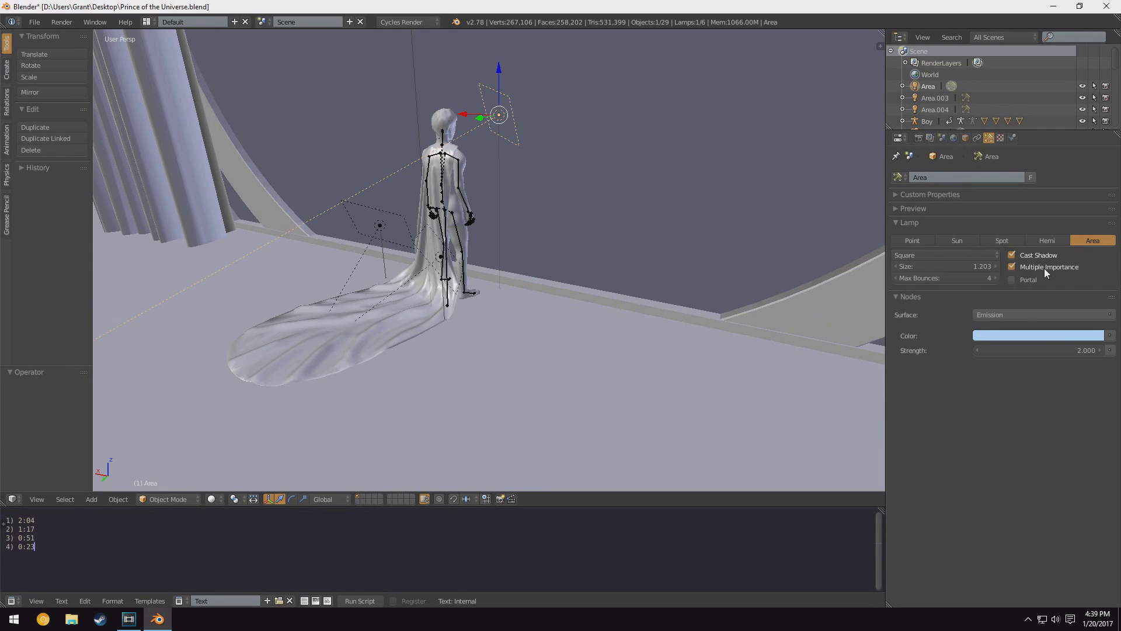
right_click(444, 265)
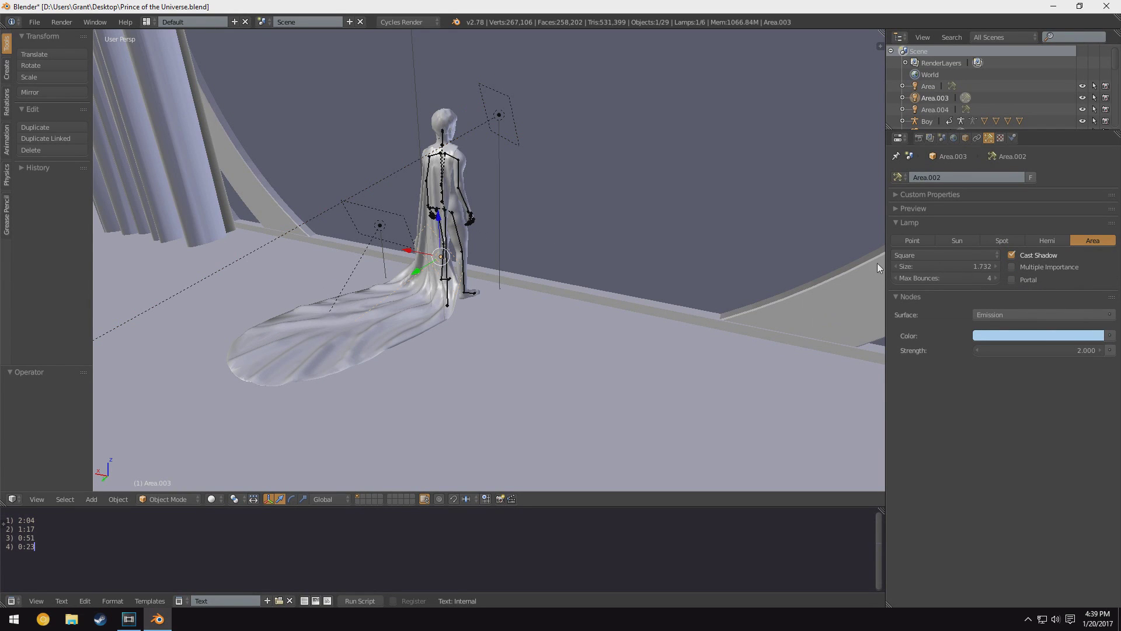
left_click(1049, 270)
scroll(635, 330, "down", 4)
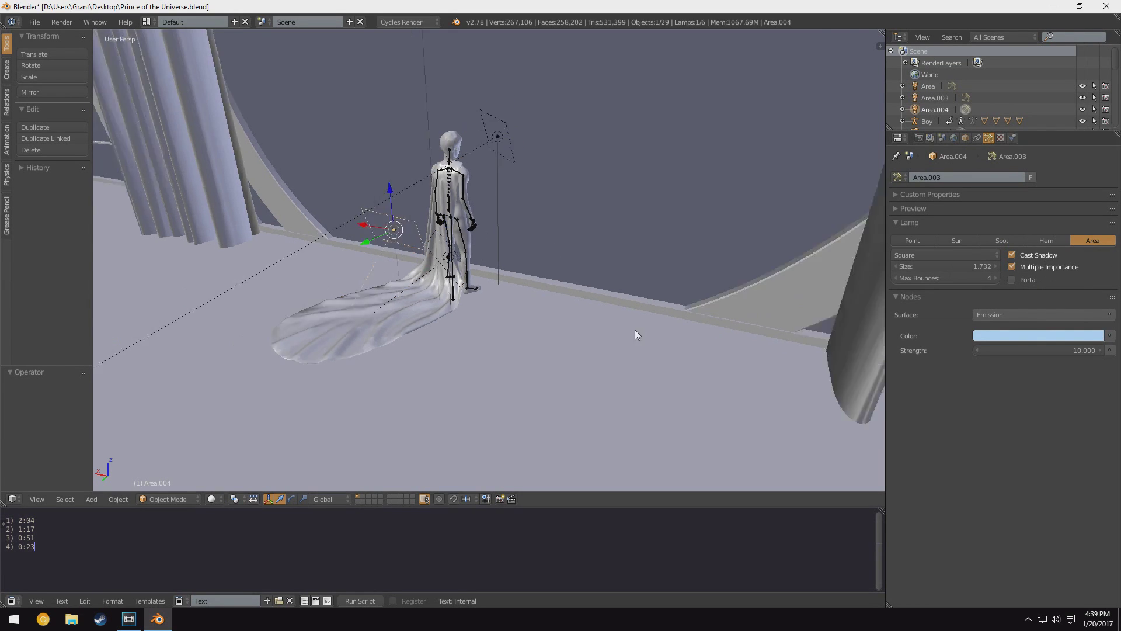
Step: Enable Multiple Importance on the area lamp Area.001 above the right portrait and set its Max Bounces to 4
middle_click_drag(636, 330, 689, 315)
middle_click_drag(806, 243, 652, 135)
right_click(652, 135)
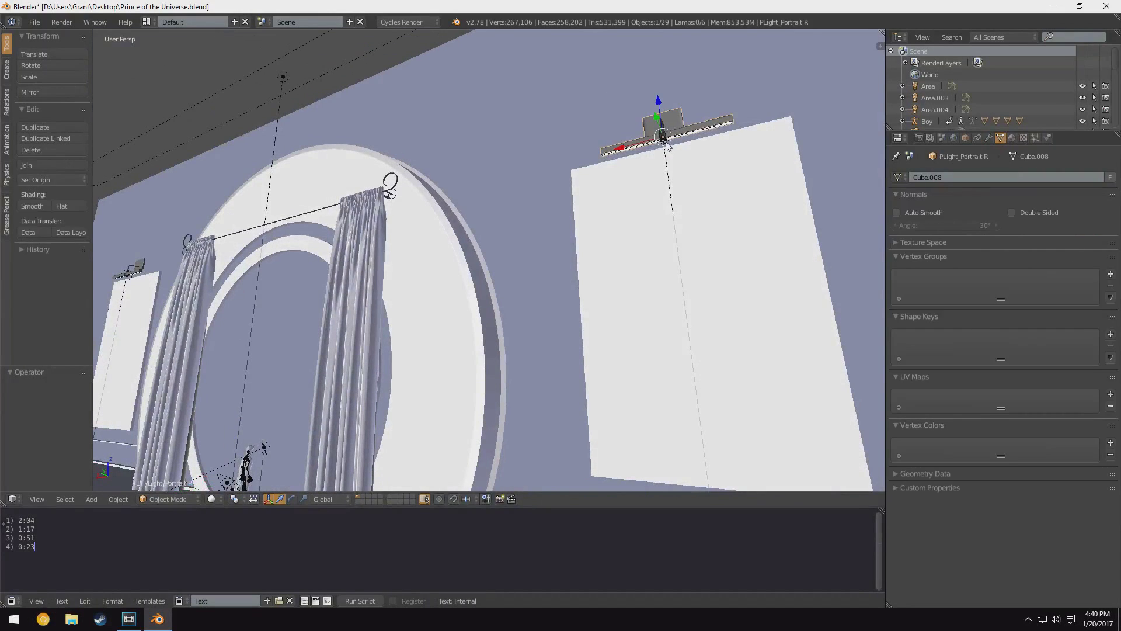
left_click(1032, 266)
left_click(984, 278)
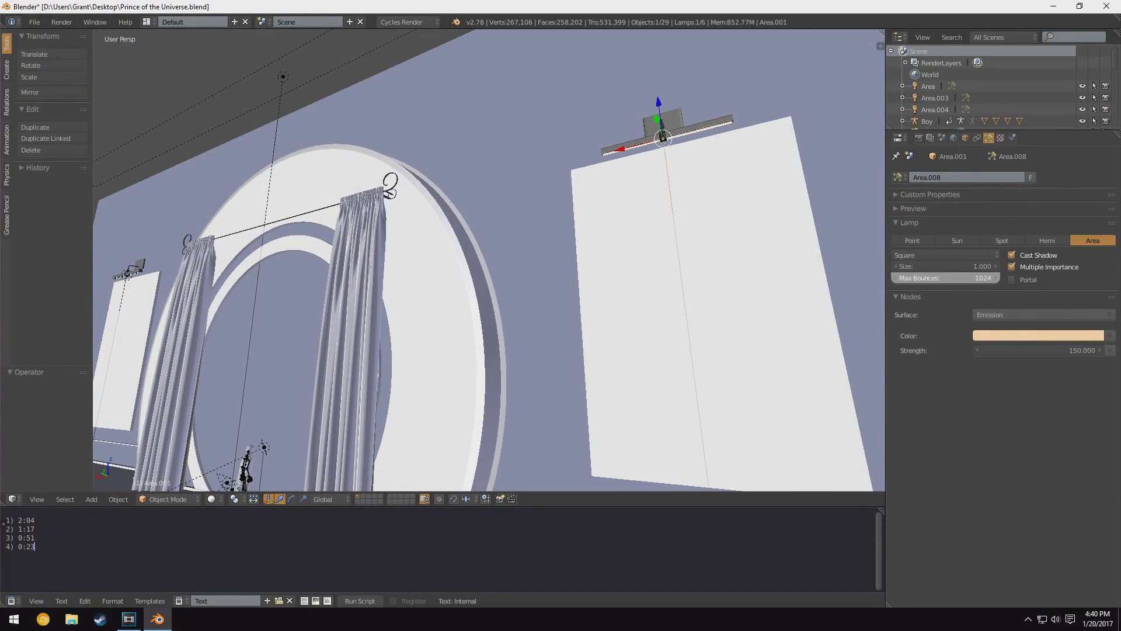
type("4")
key("Return")
Step: Enable Multiple Importance on the ceiling lamp Light_Top and set its Max Bounces to 4
scroll(432, 339, "down", 5)
middle_click_drag(432, 338, 499, 112)
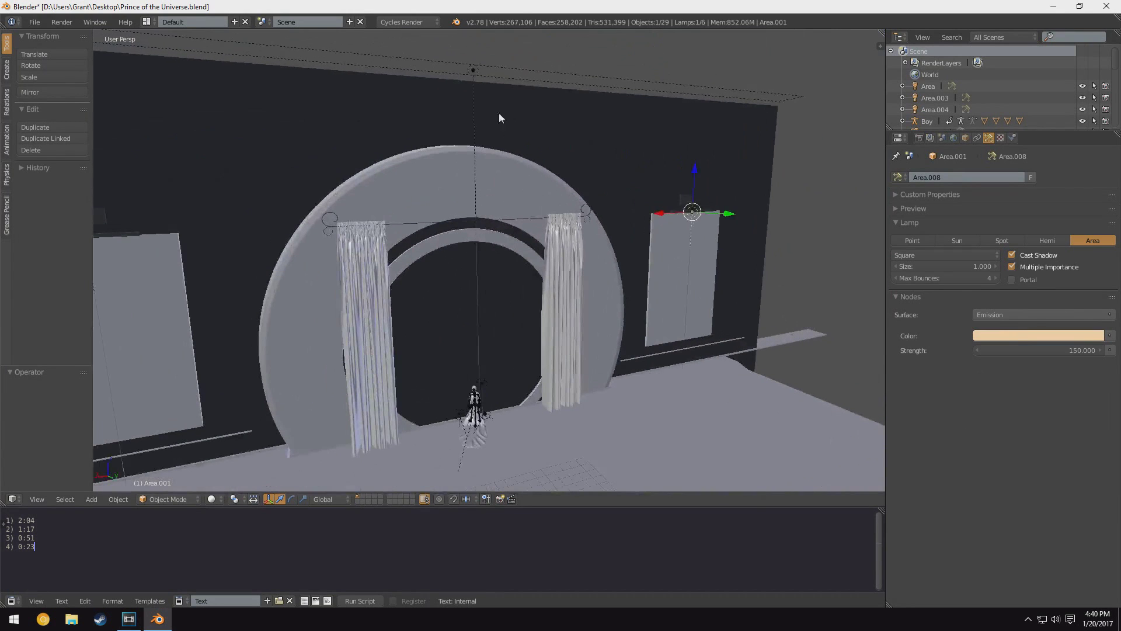
right_click(472, 69)
left_click(1034, 268)
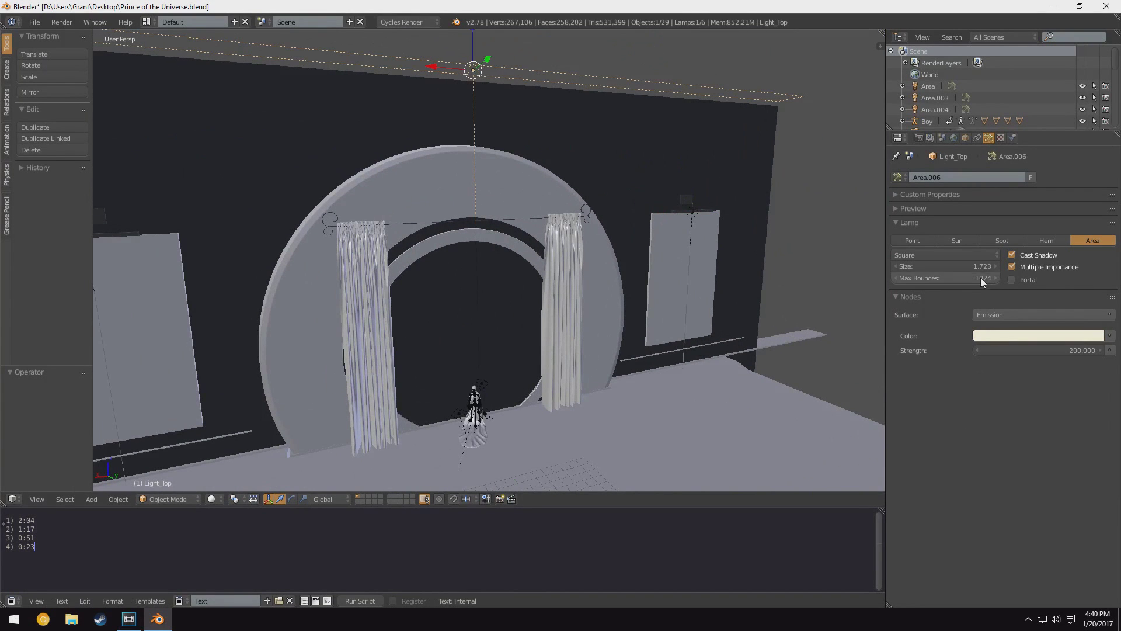
left_click(983, 279)
type("4")
key("Return")
Step: Set Max Bounces to 4 and enable Multiple Importance on the area lamp Area.002 above the left portrait
mouse_move(534, 345)
middle_mouse_down()
mouse_move(461, 310)
mouse_move(648, 327)
middle_mouse_up()
scroll(598, 332, "up", 4)
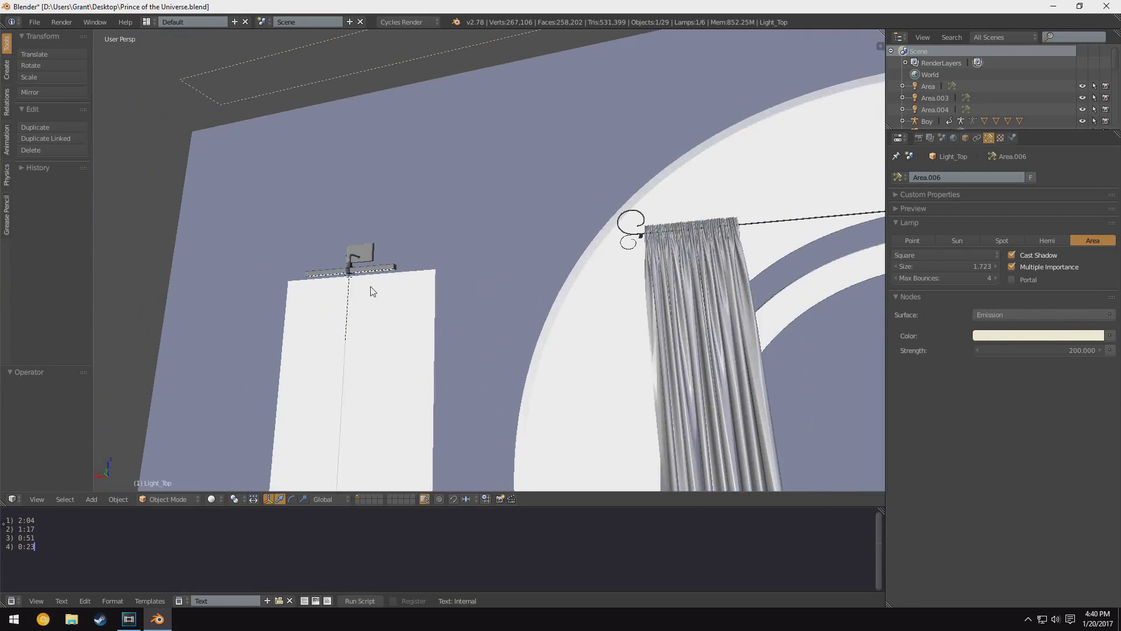
right_click(351, 276)
left_click(973, 275)
type("4")
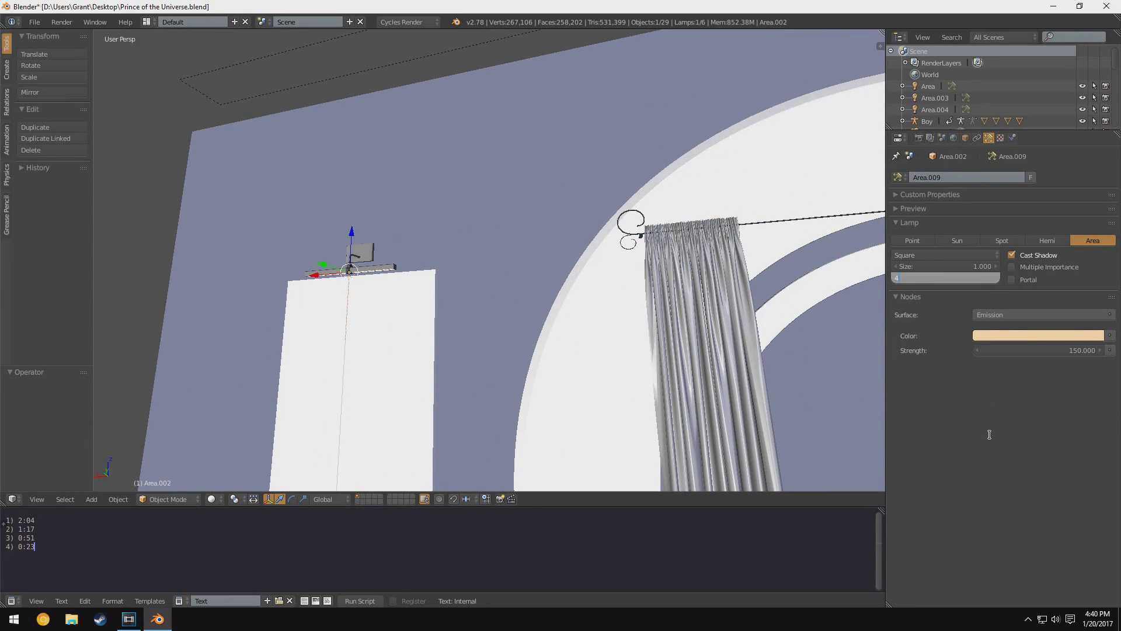
key("Return")
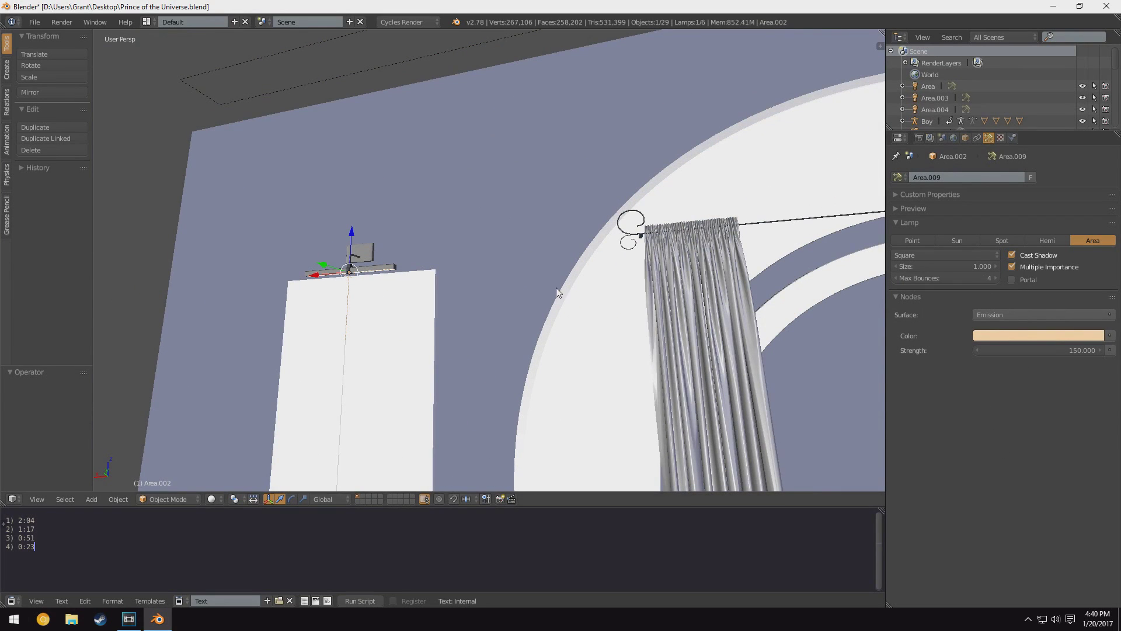
scroll(556, 288, "down", 6)
middle_click_drag(555, 313, 597, 328)
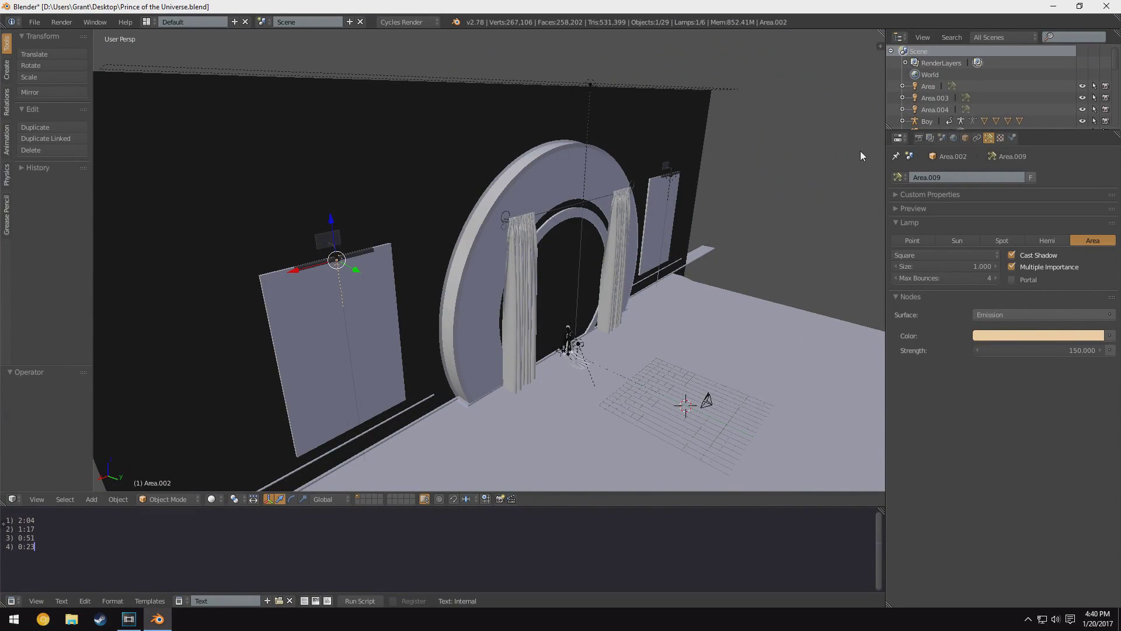
scroll(547, 397, "down", 4)
middle_click_drag(625, 371, 581, 366)
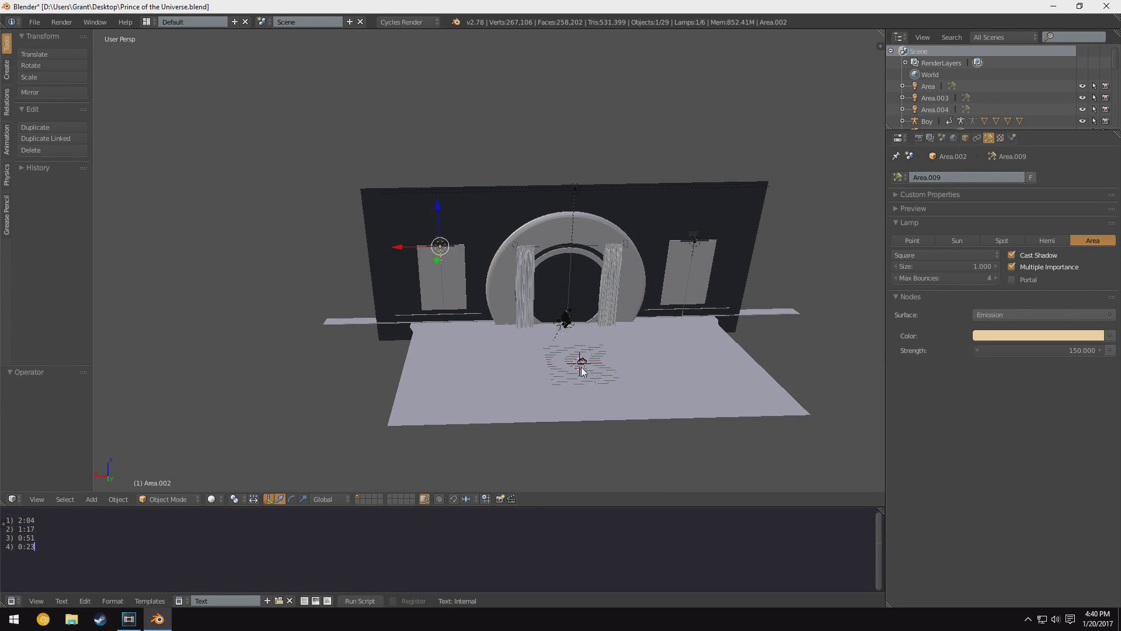
left_click(954, 139)
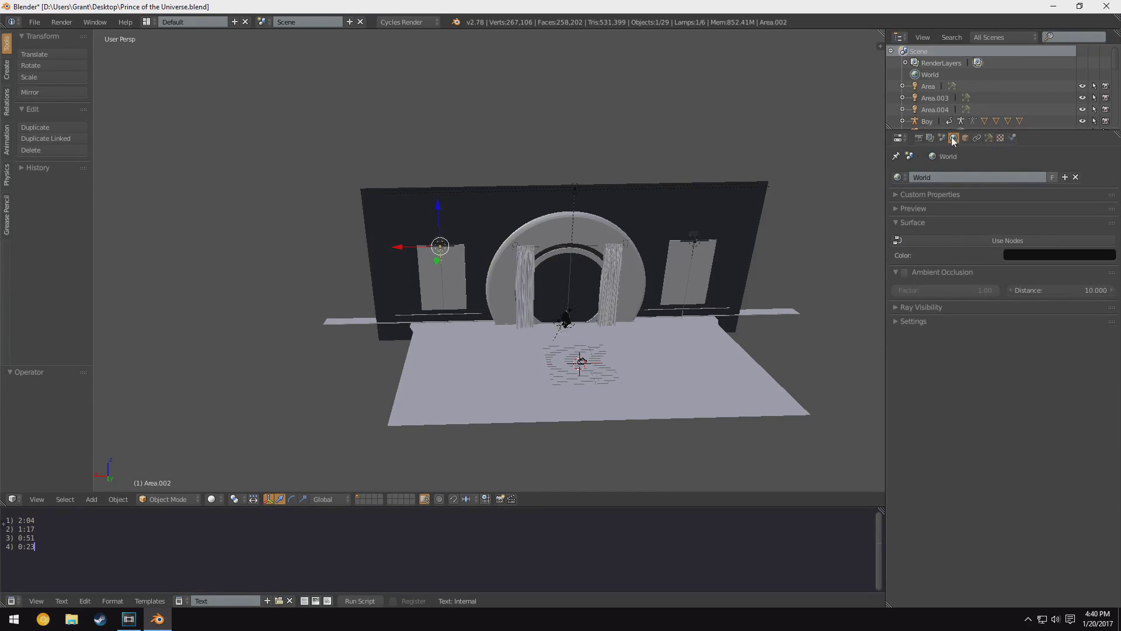
left_click(931, 137)
left_click(919, 138)
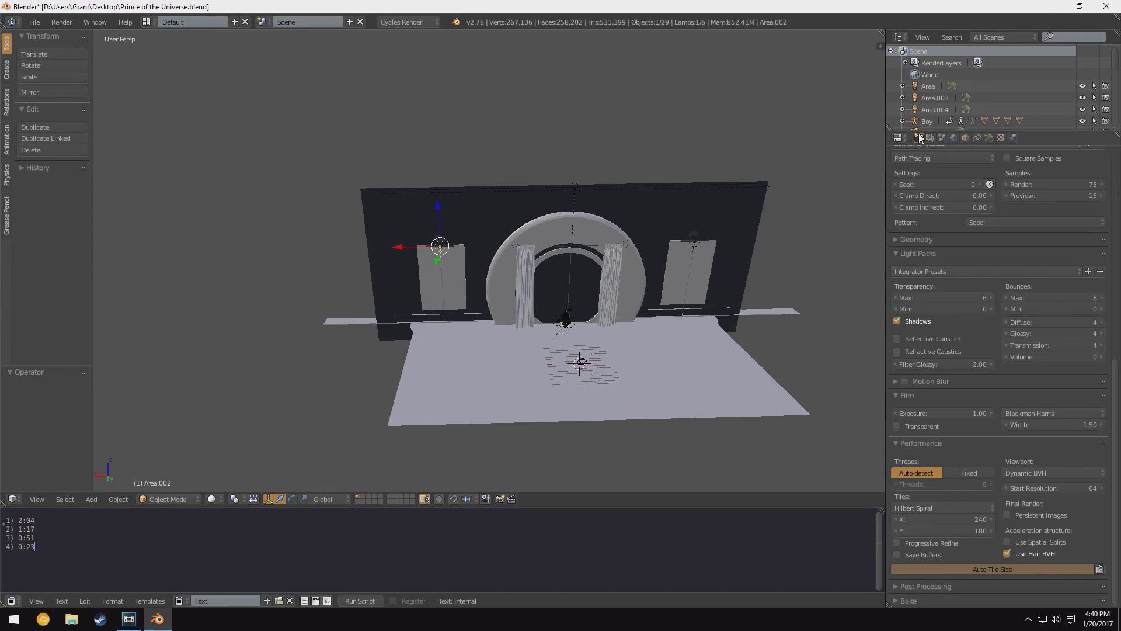
Step: Set the Max Bounces of the world surface to 8 in the World settings
left_click(954, 138)
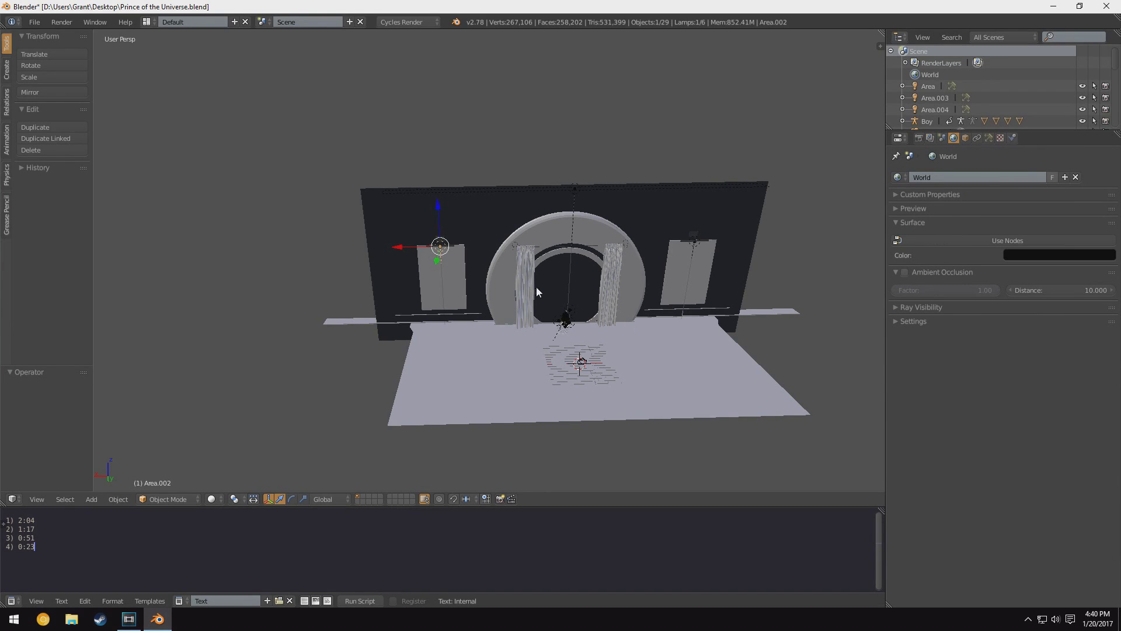
middle_click_drag(640, 321, 678, 280)
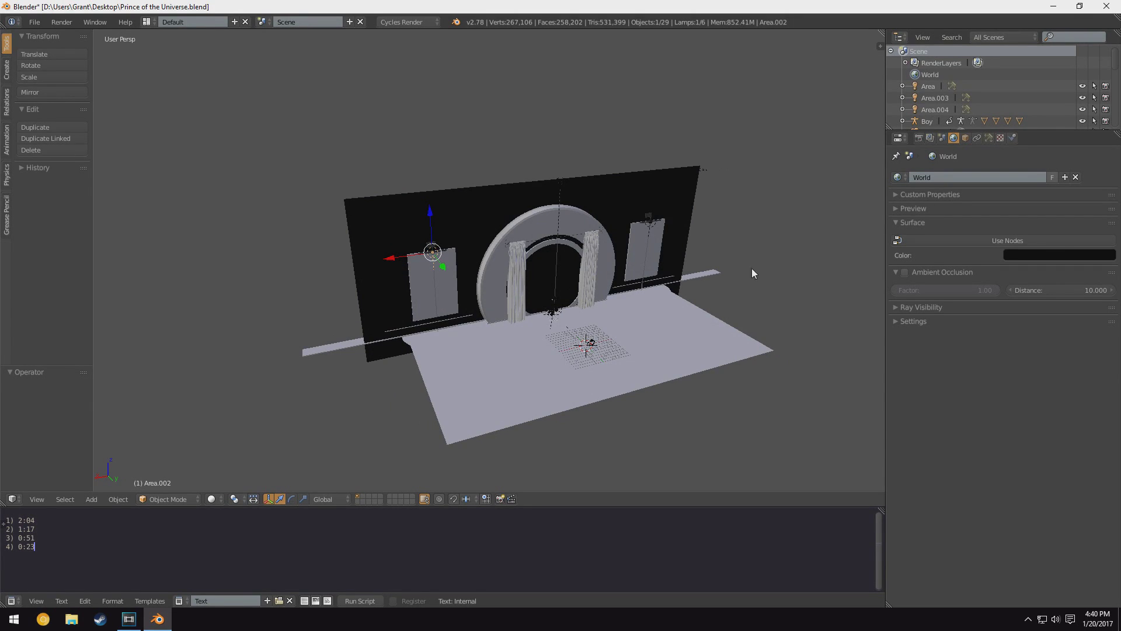
left_click(915, 321)
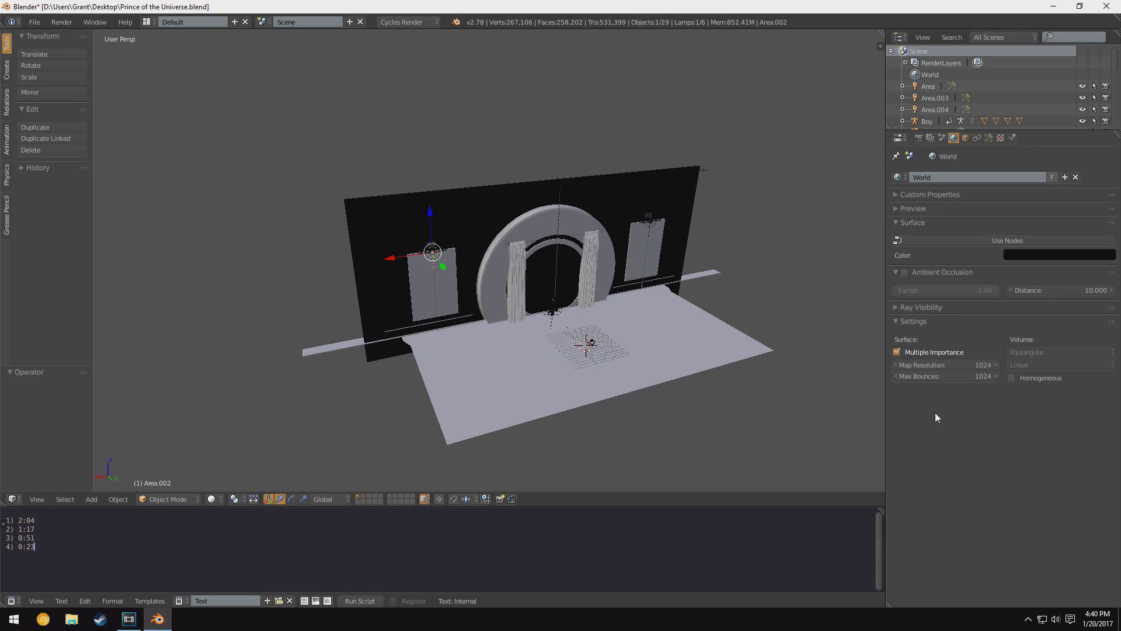
left_click(959, 377)
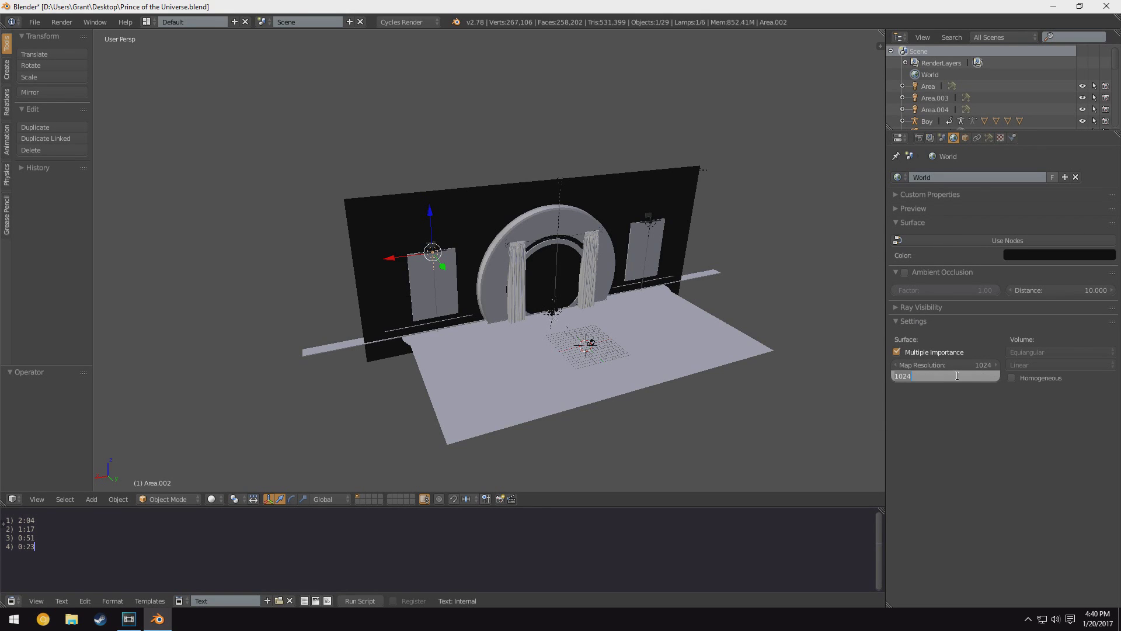
type("4")
key("Escape")
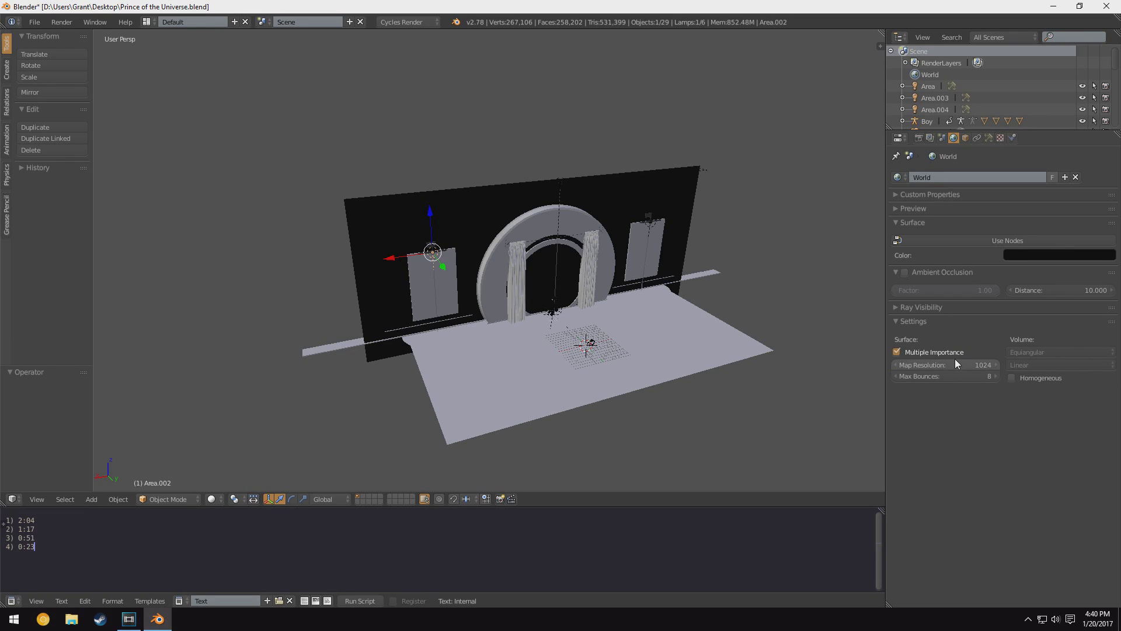
left_click_drag(953, 367, 927, 367)
Step: Render the scene from the camera view and append the exact time "- 22.79" to line 4 of the render time notes
middle_click_drag(614, 375, 535, 367)
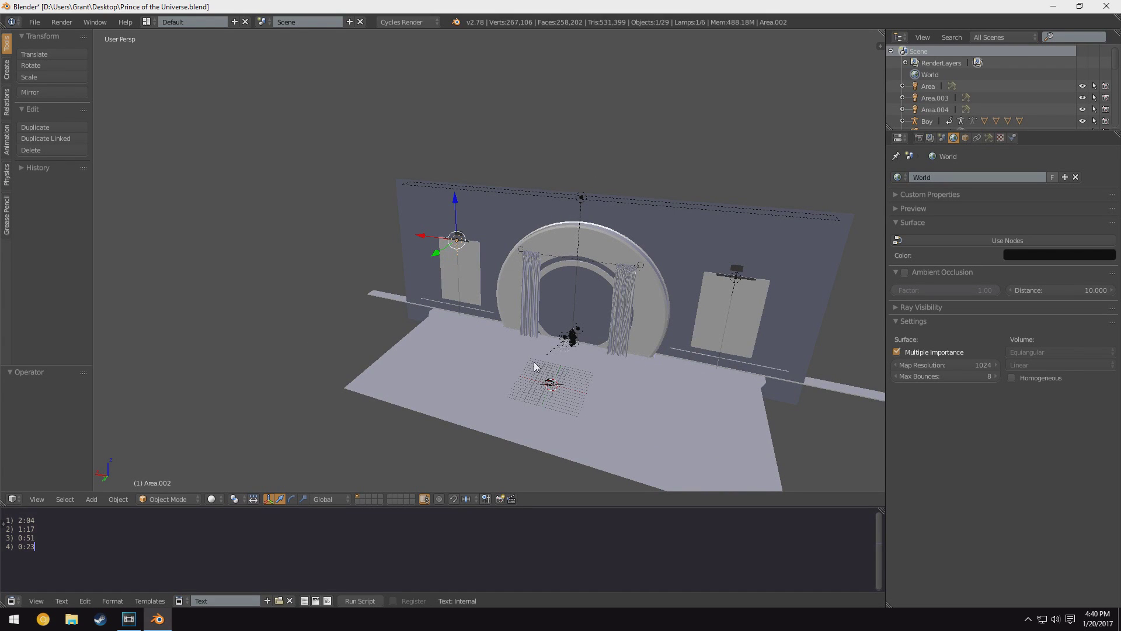
middle_click_drag(535, 367, 558, 289)
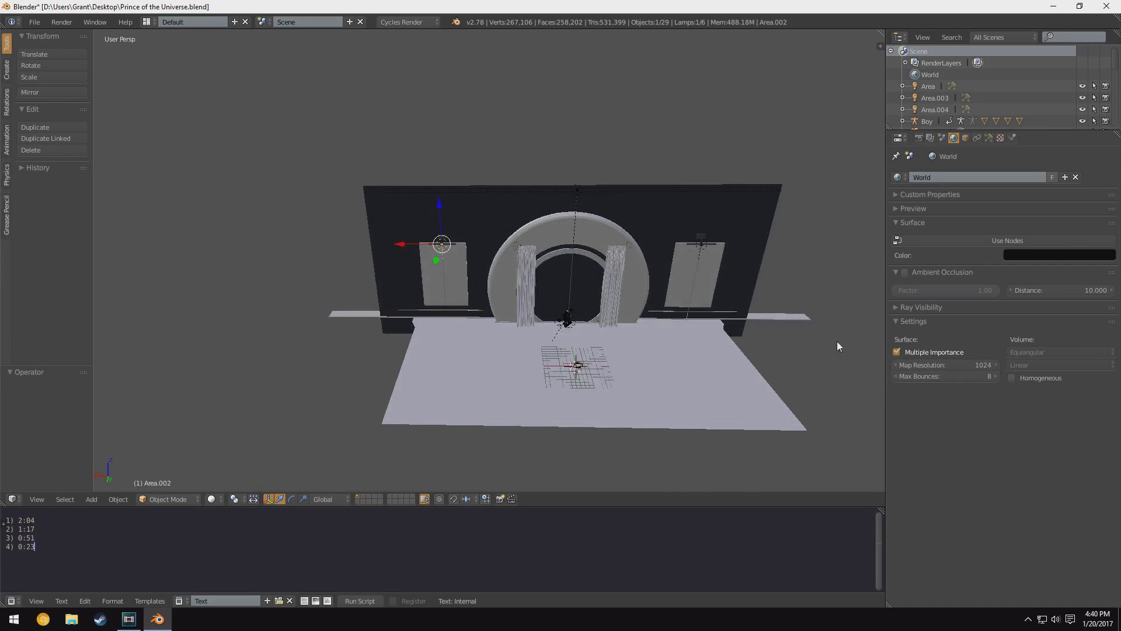
key("KP_0")
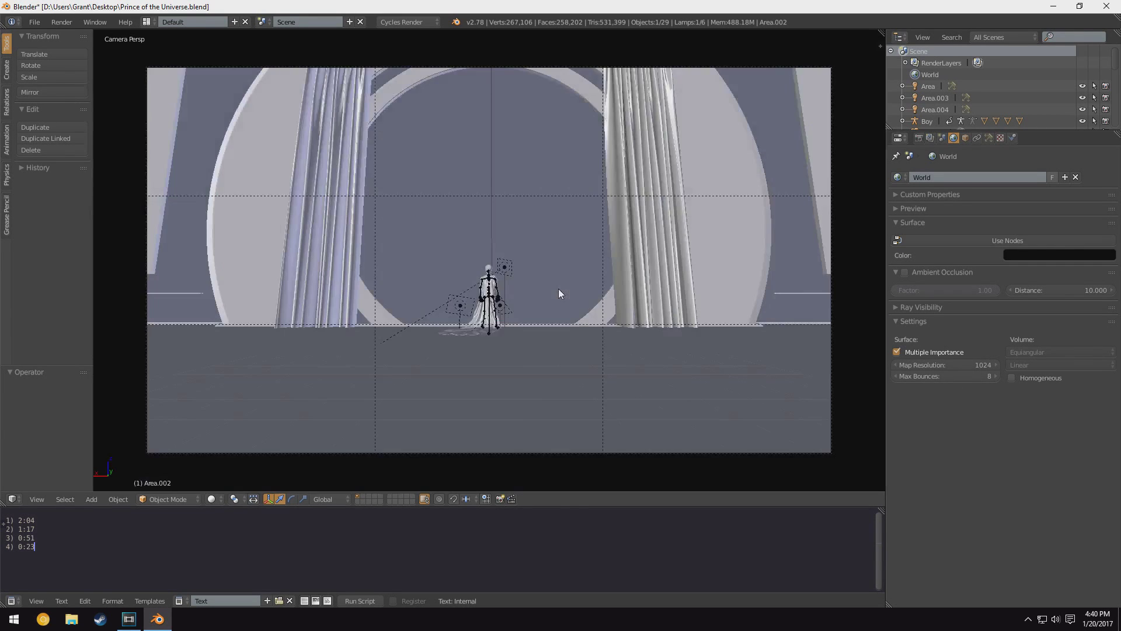
key("F12")
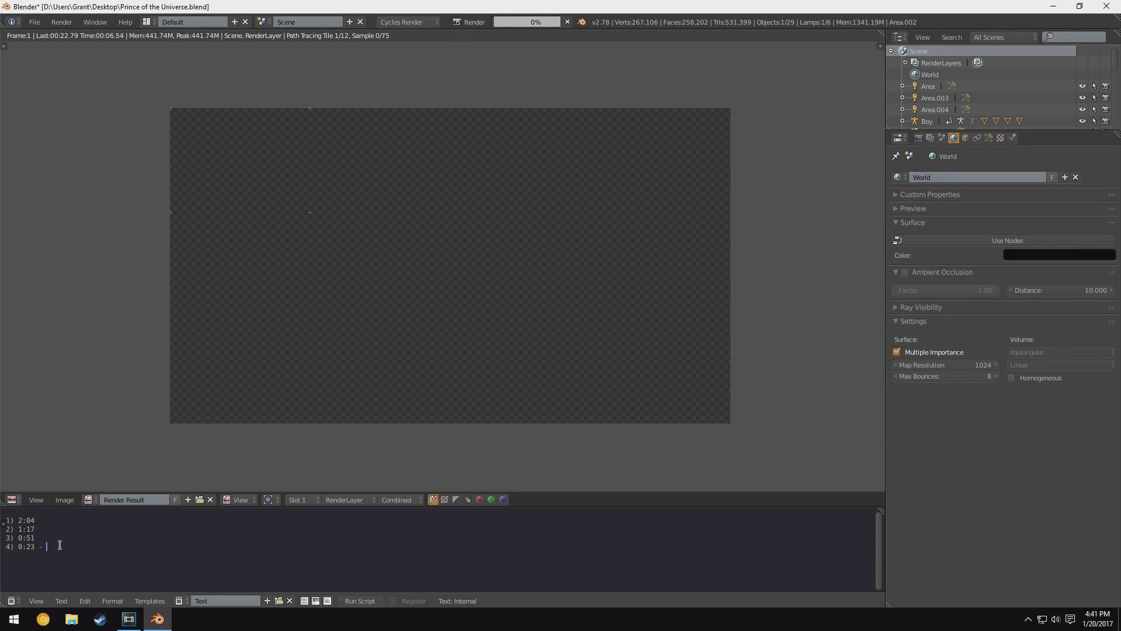
type("- 22.79")
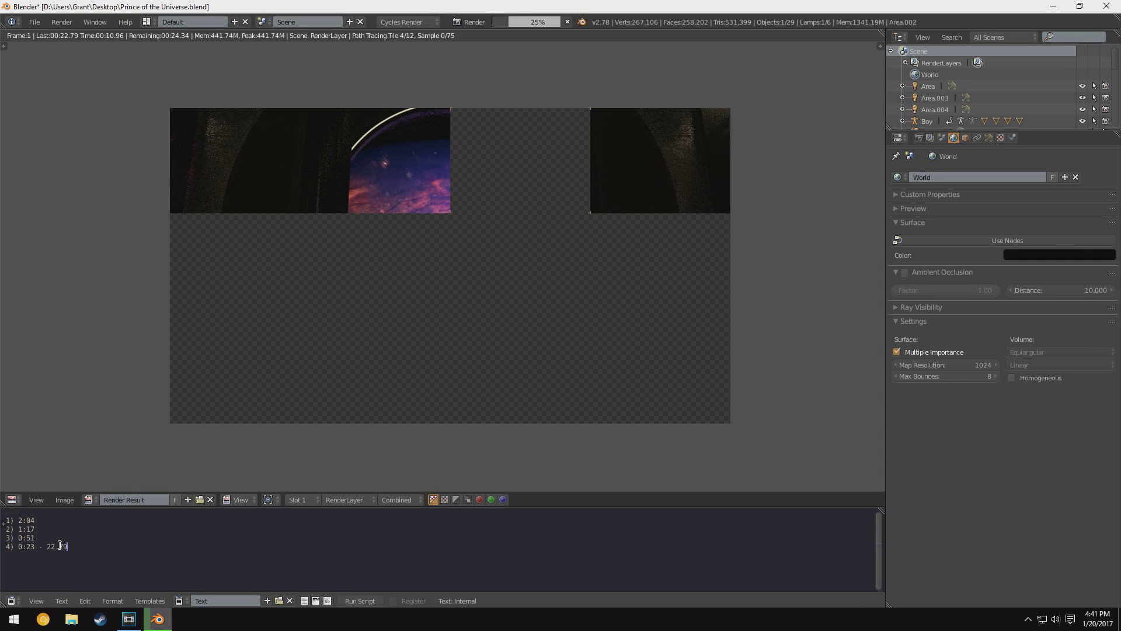
Step: Start a fifth line in the render time notes reading "5) 0:23 -"
key("Return")
type("5) ")
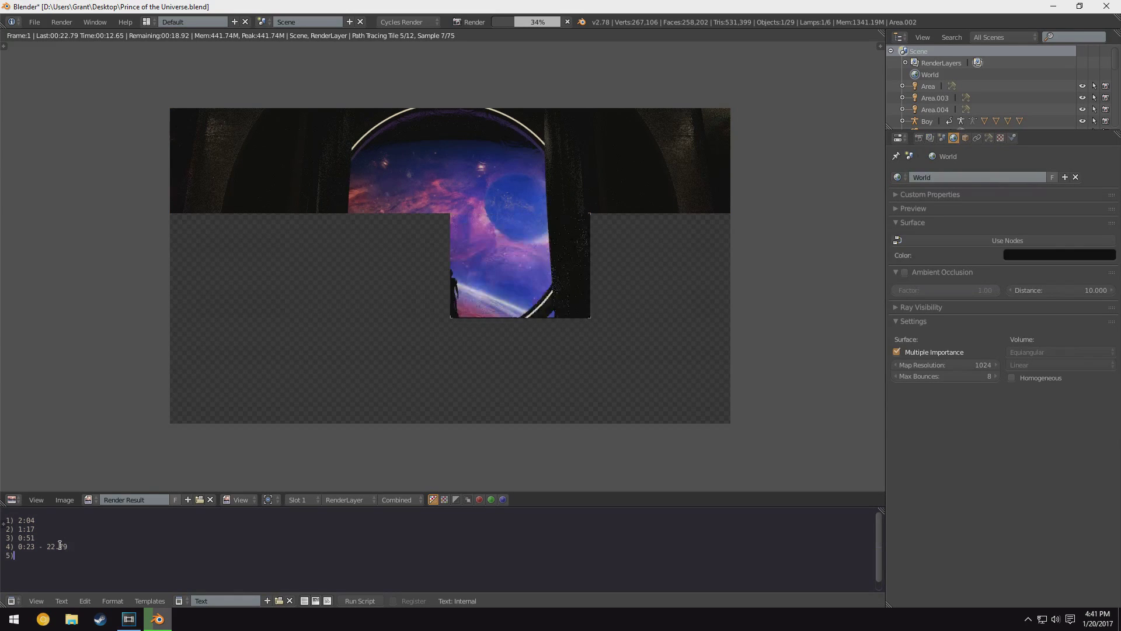
type("0:2")
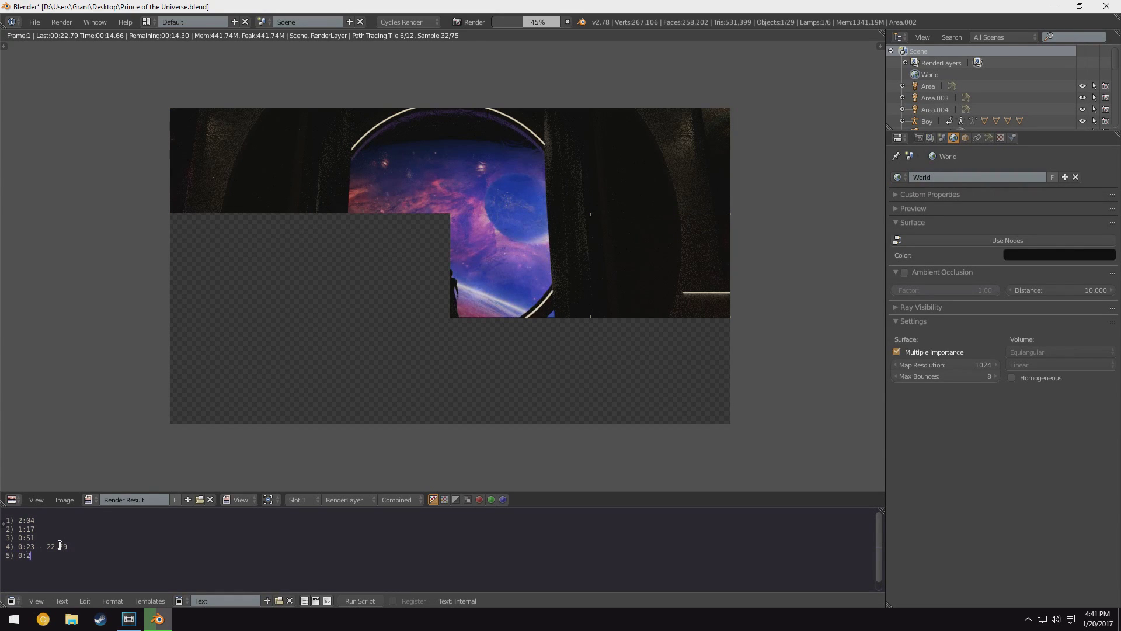
type("3 -")
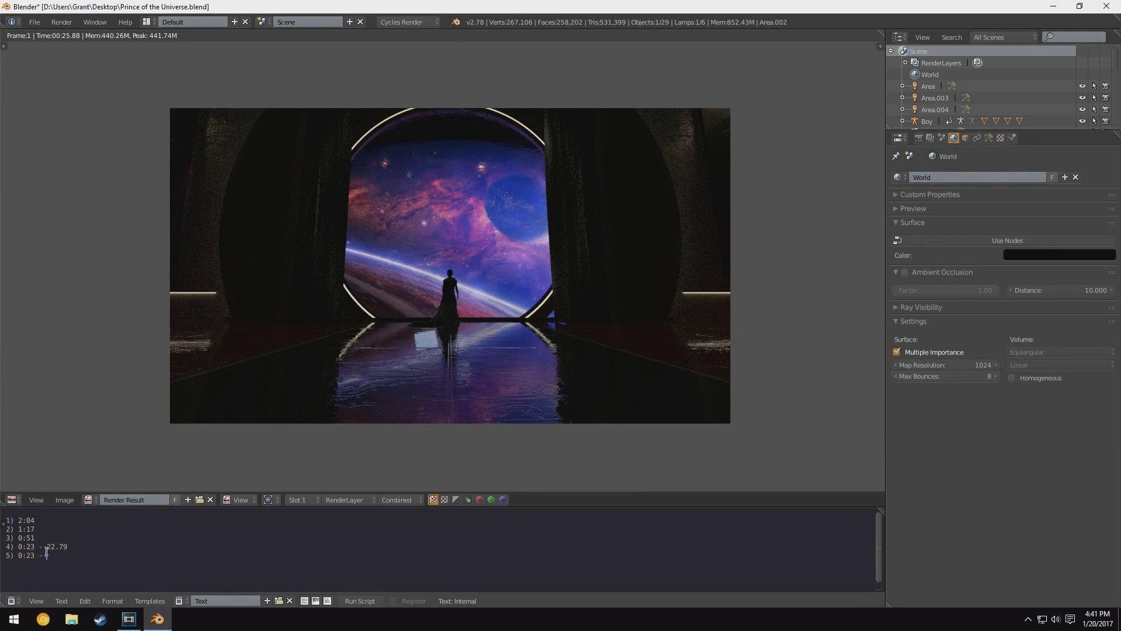
Step: Delete the fifth line from the render time notes
left_click_drag(50, 556, 6, 556)
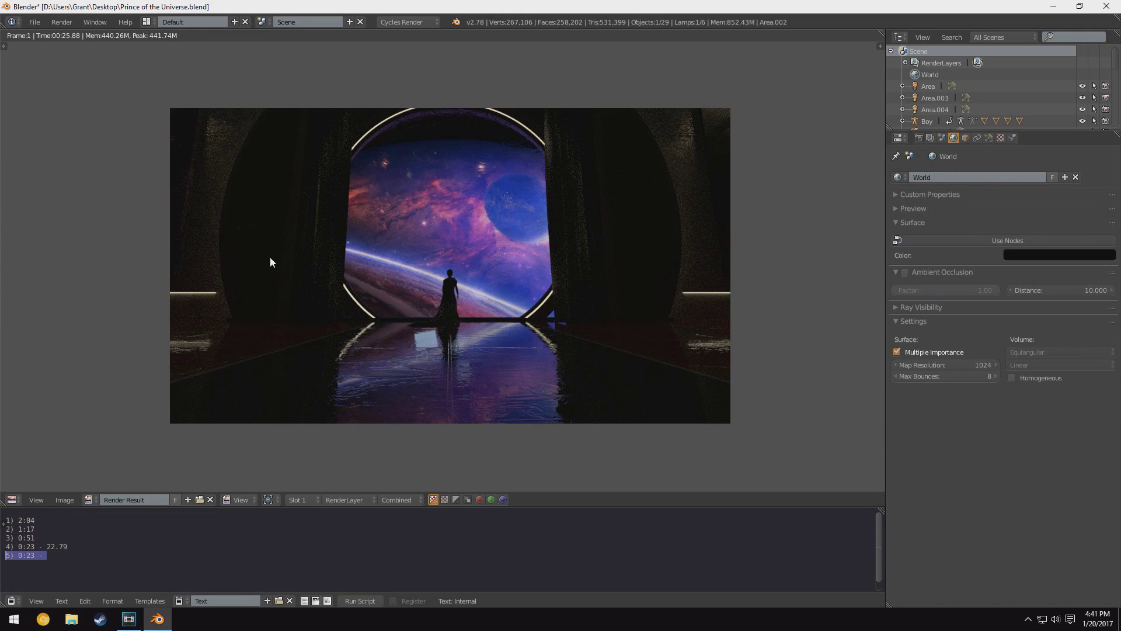
left_click(64, 559)
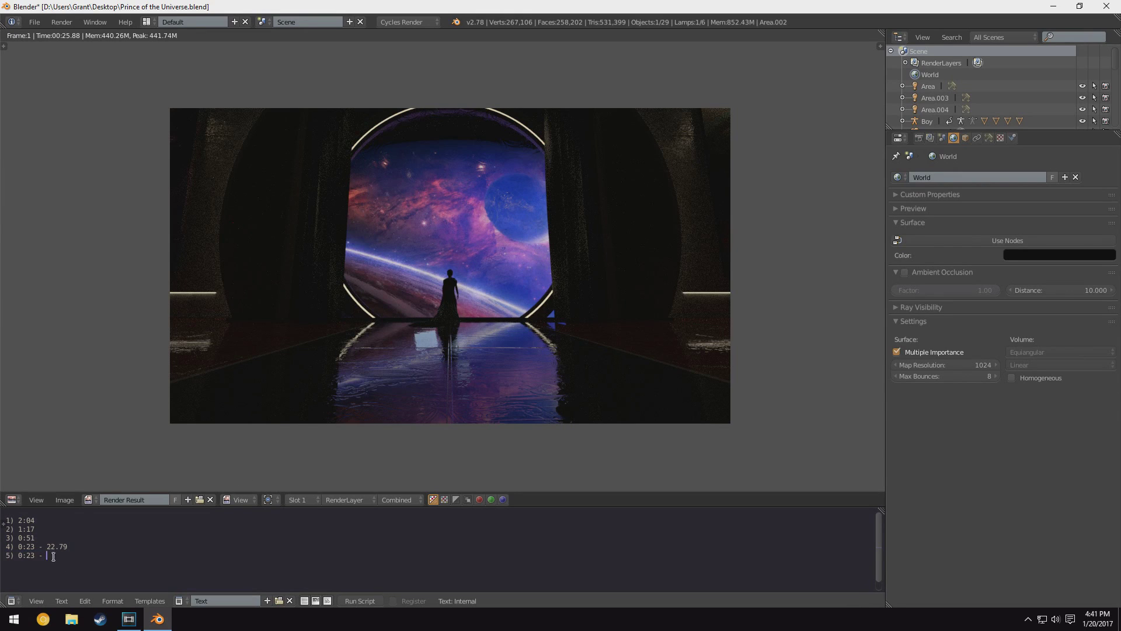
left_click_drag(52, 557, 6, 555)
key("BackSpace")
key("BackSpace")
scroll(433, 303, "up", 3)
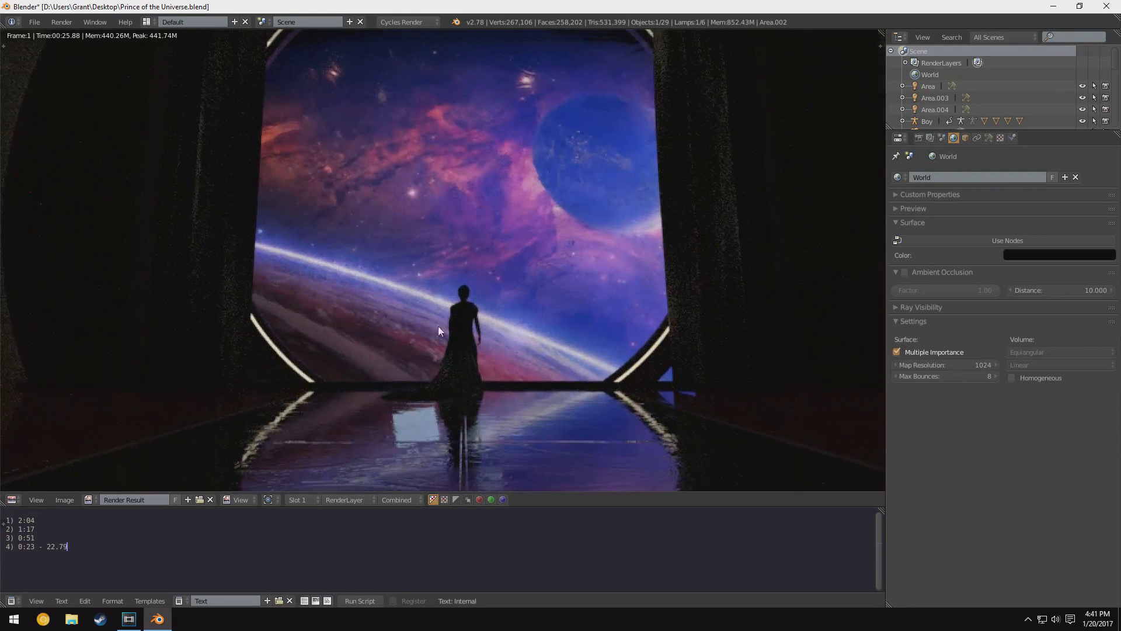
scroll(439, 326, "down", 2)
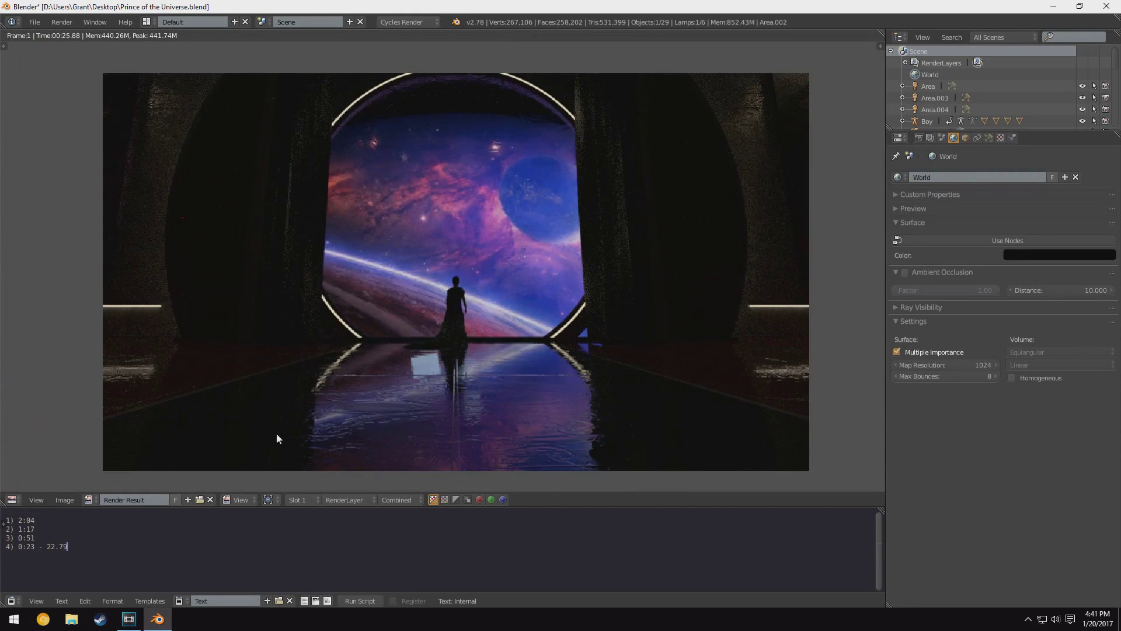
left_click(51, 536)
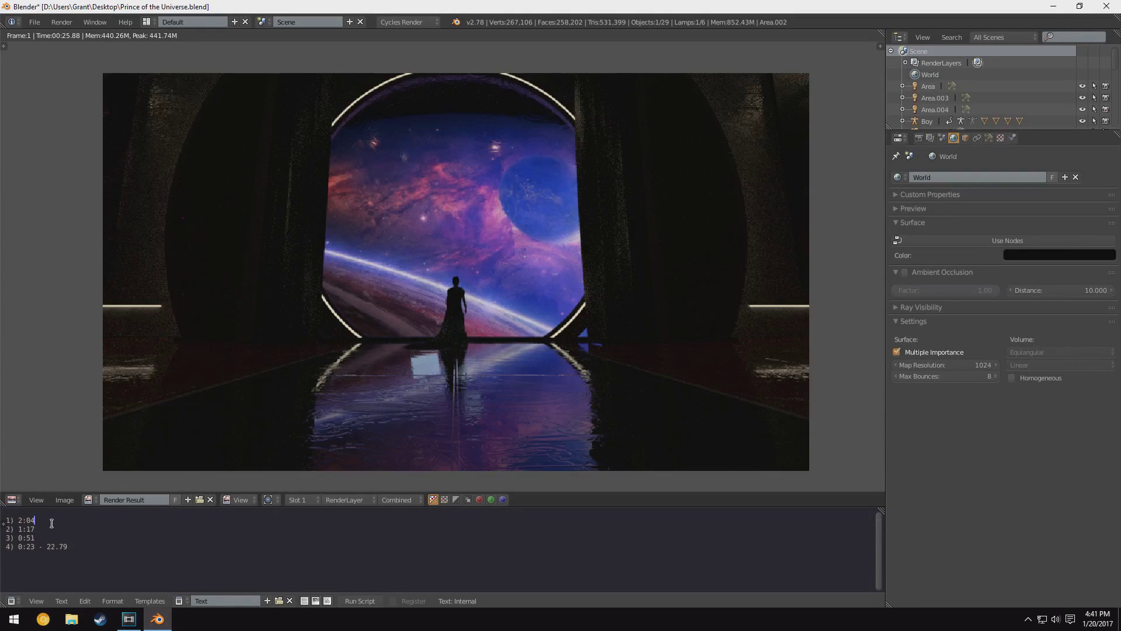
left_click_drag(52, 523, 22, 547)
left_click(53, 585)
Step: Switch to Chrome to calculate 6*60 with Google and divide the result by 6, closing the search when finished
left_click(45, 620)
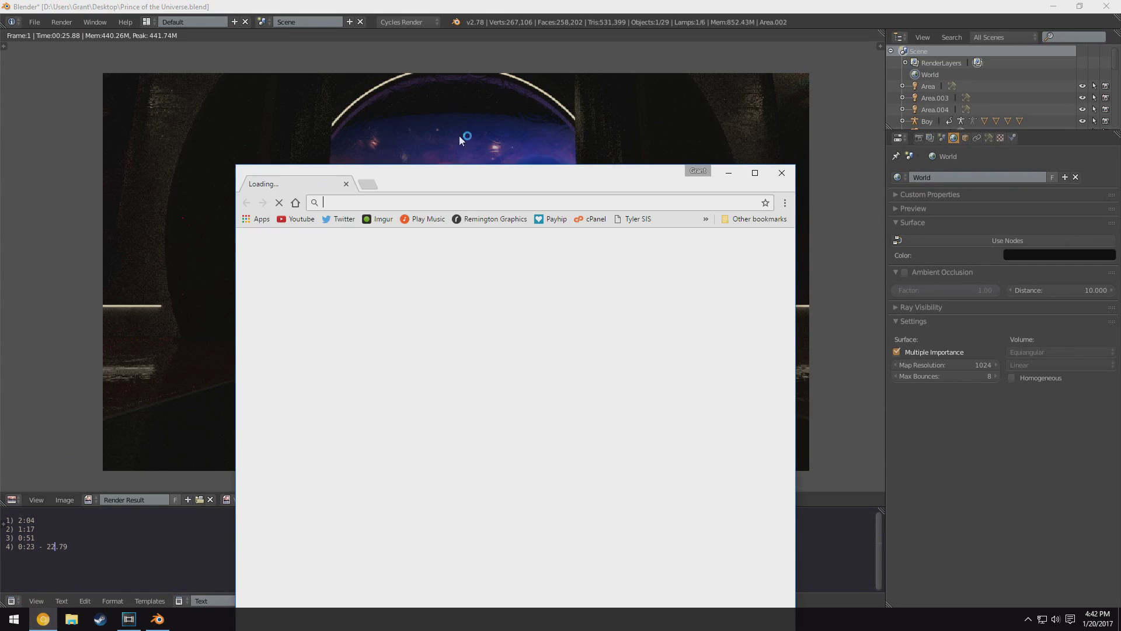
type("6")
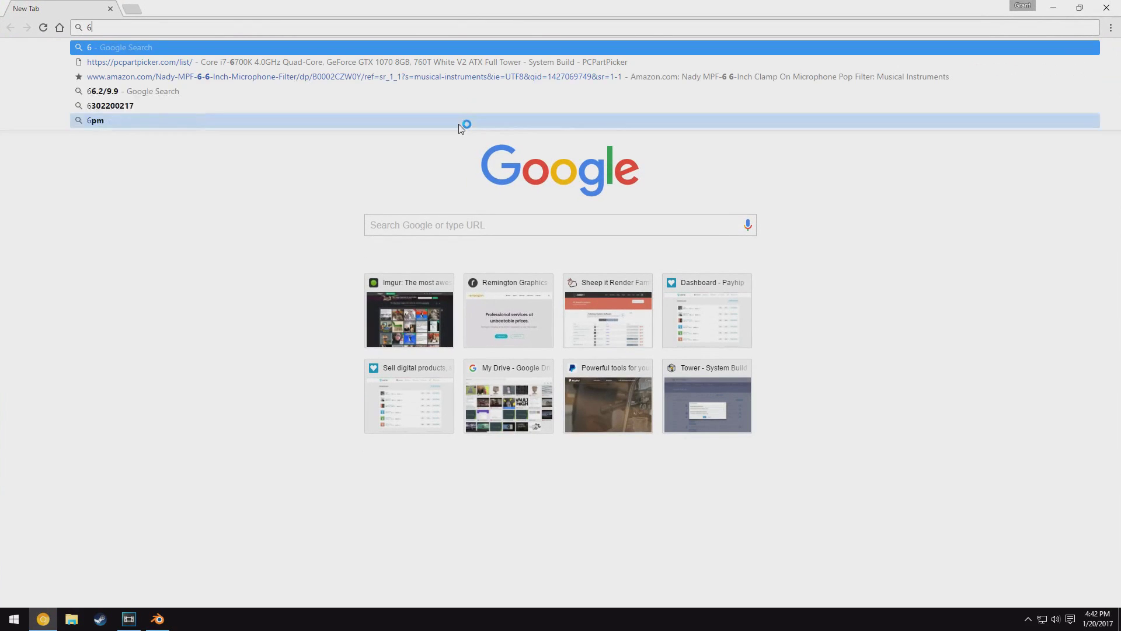
type("*60")
key("Return")
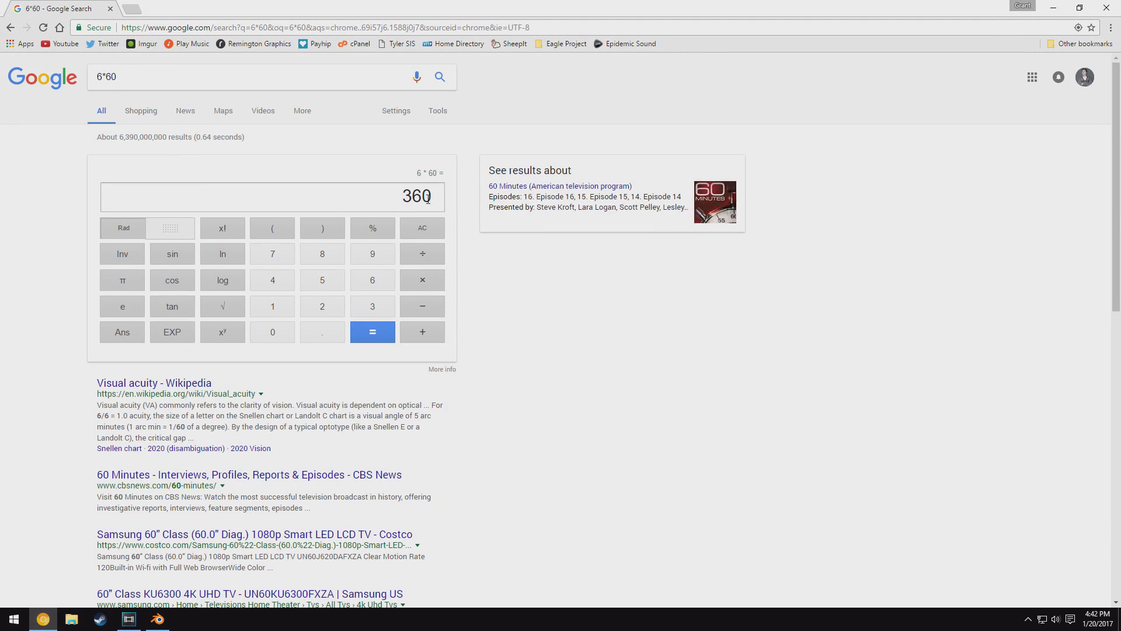
left_click(432, 258)
left_click(372, 280)
left_click(372, 331)
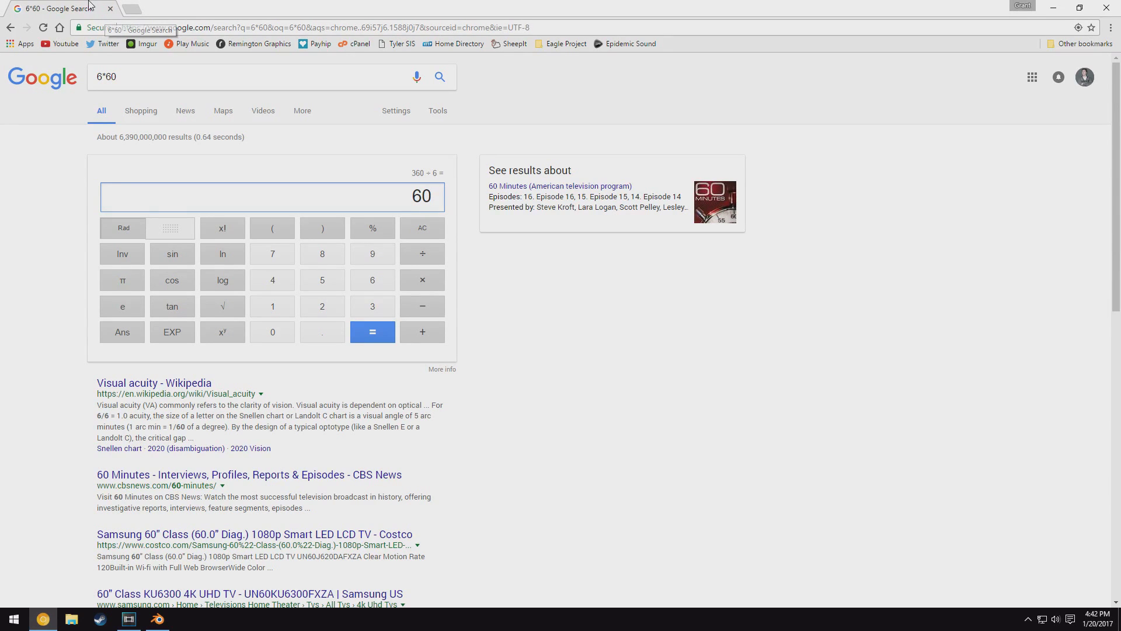
middle_click(88, 13)
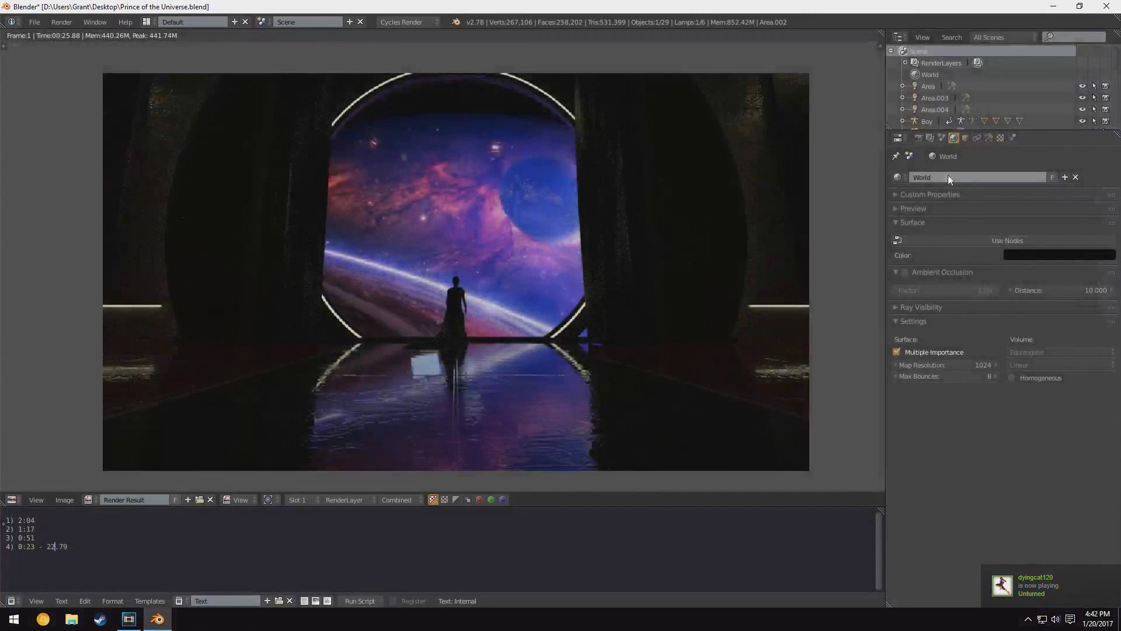
Step: Set the render samples in the Sampling settings to 200
left_click(919, 138)
scroll(1034, 503, "down", 5)
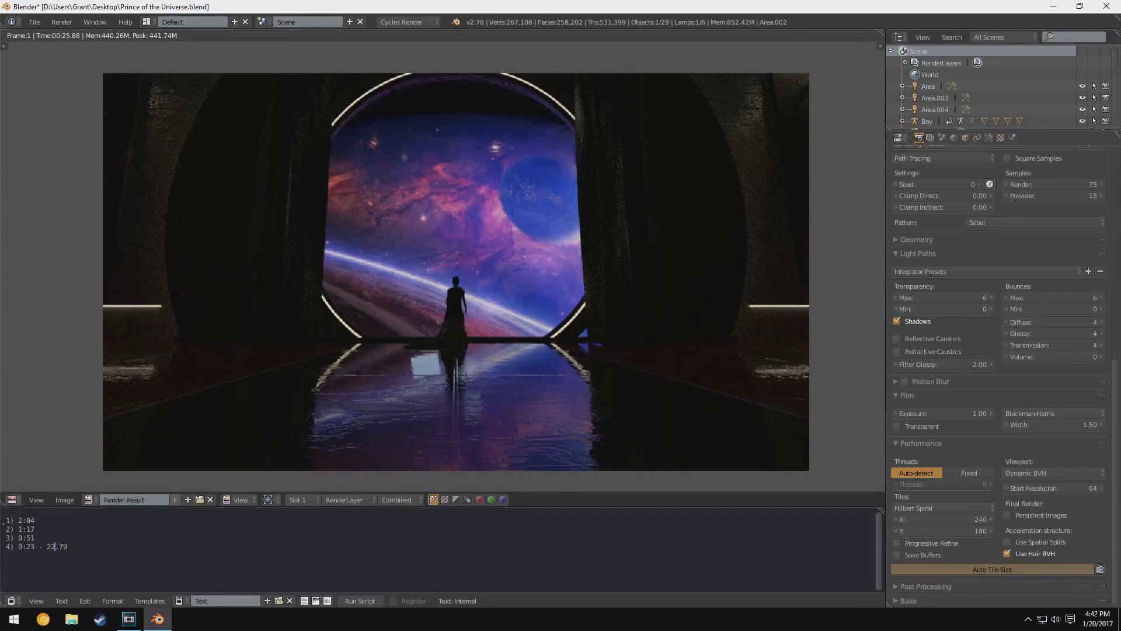
left_click(1057, 183)
type("2")
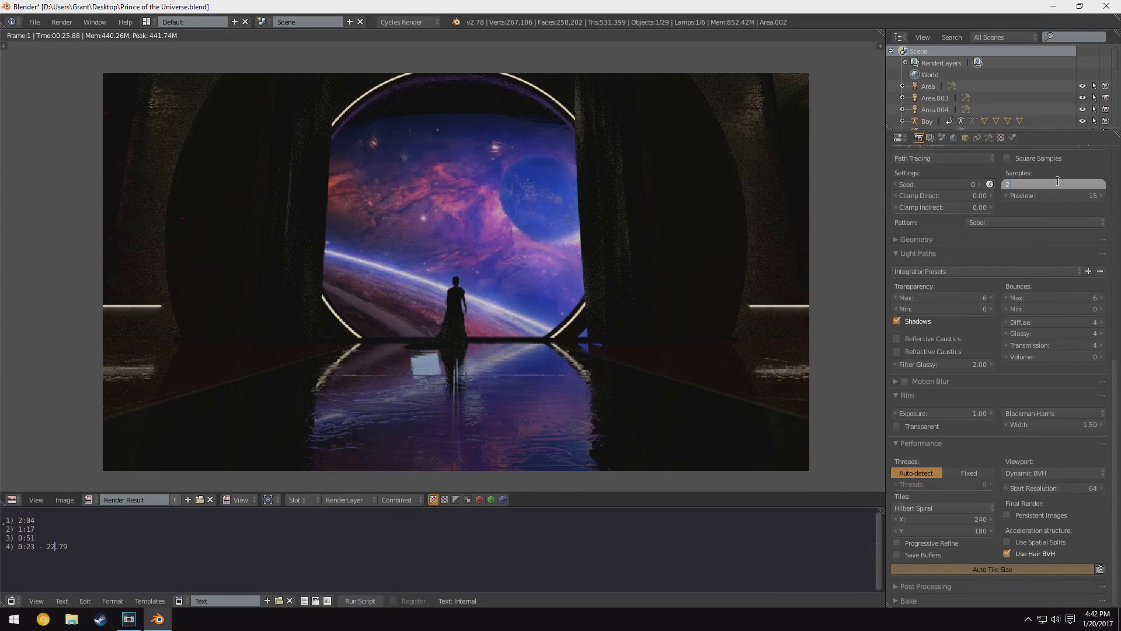
type("00")
key("Return")
scroll(1060, 181, "up", 5)
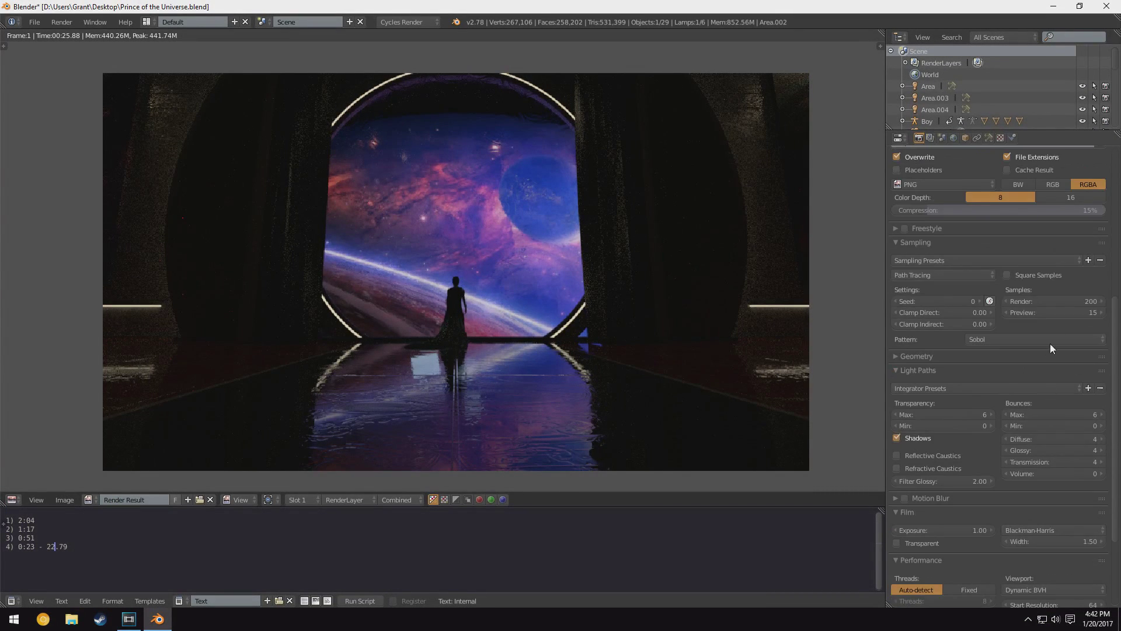
Step: Raise the render samples to 300
left_click(1064, 302)
type("300")
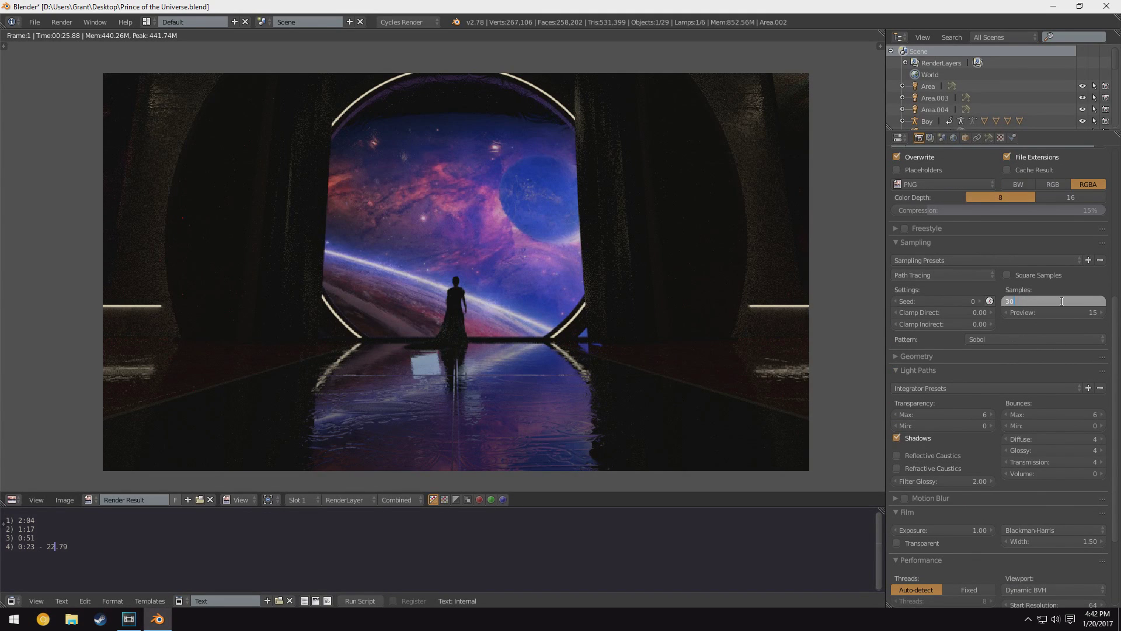
key("Return")
Step: Set the render resolution scale to 100% of 1920 by 1080 px
scroll(934, 269, "up", 7)
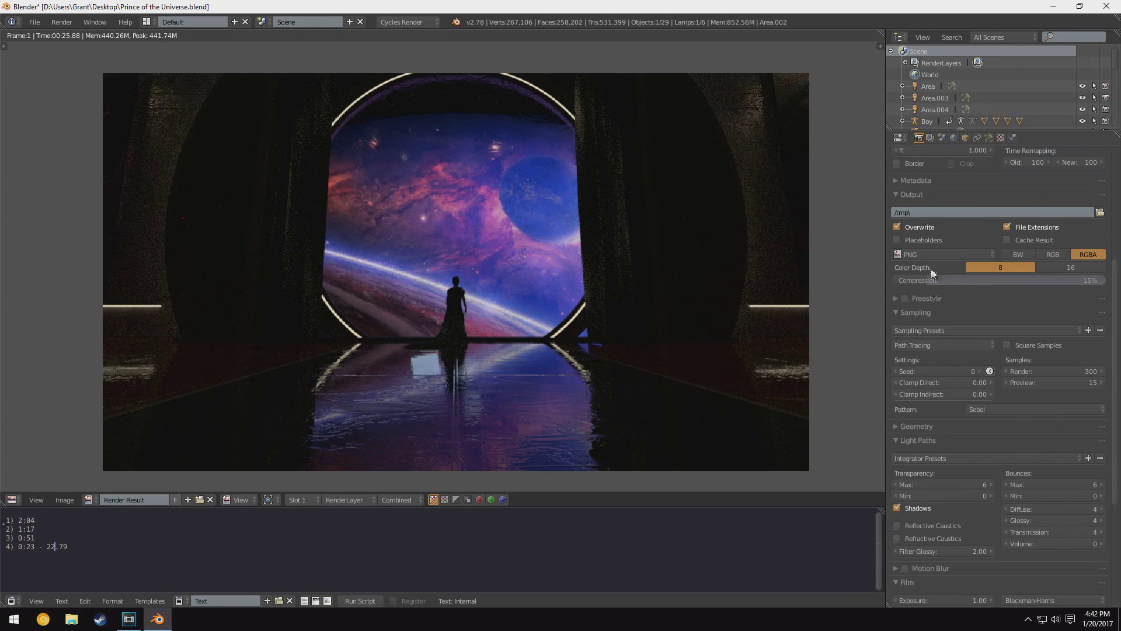
left_click_drag(978, 208, 1031, 208)
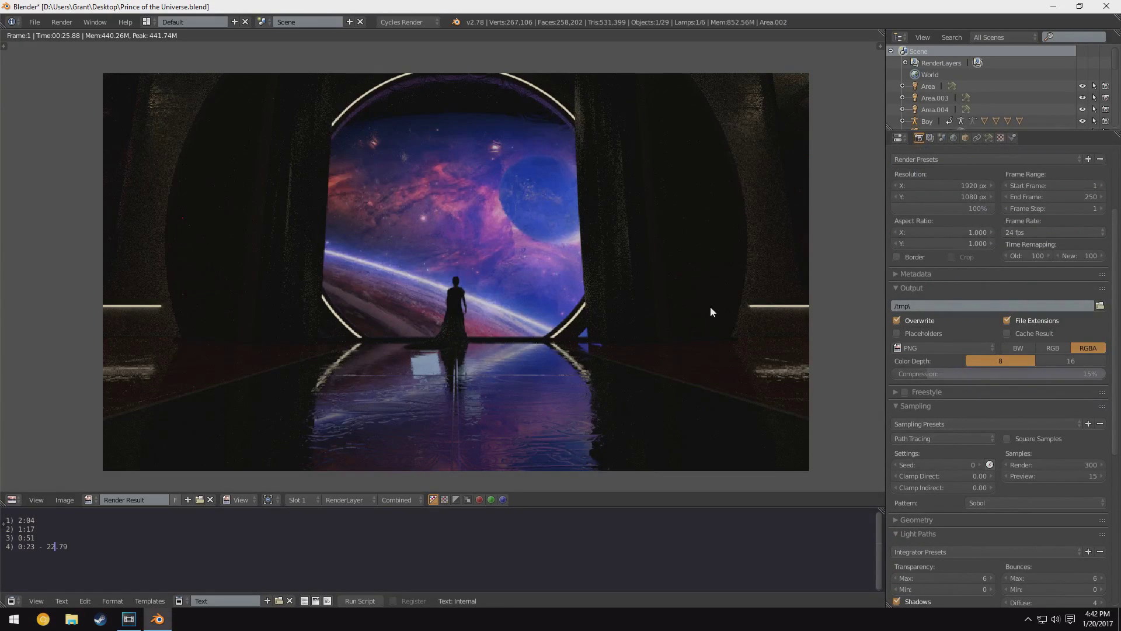
scroll(996, 362, "down", 9)
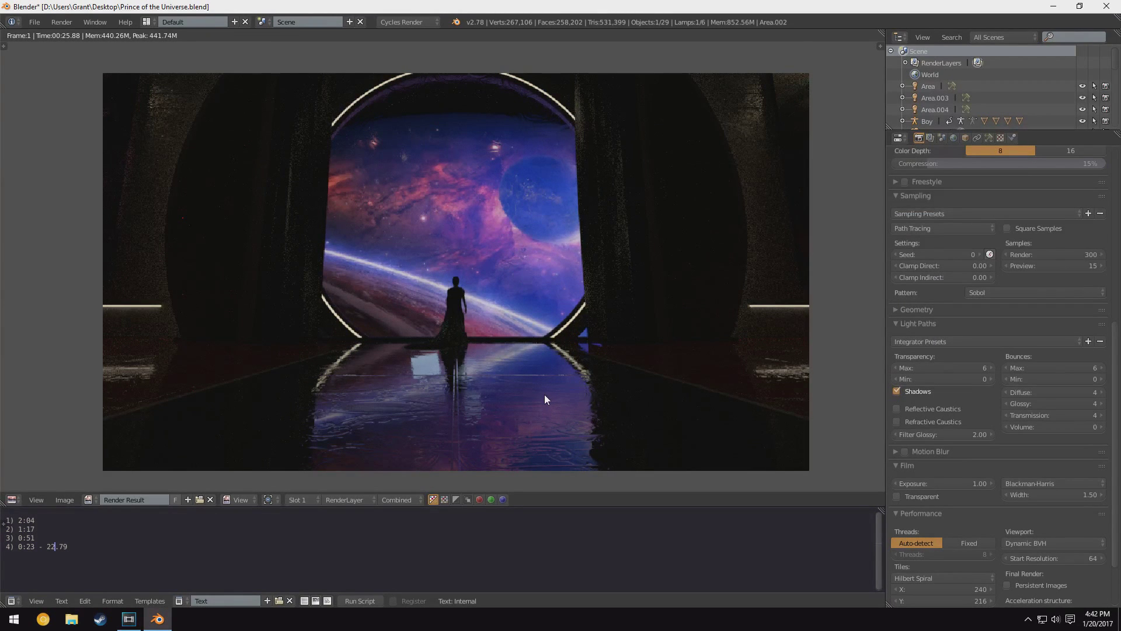
Step: Start a render, stop it early and restart it with the render samples set to 200
key("F12")
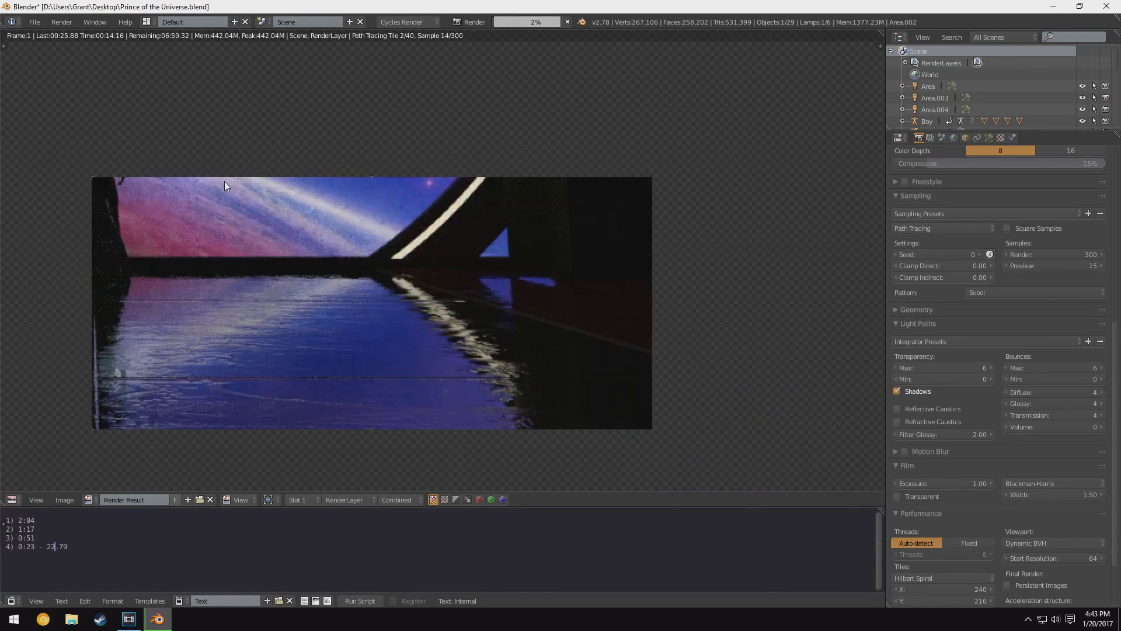
key("Escape")
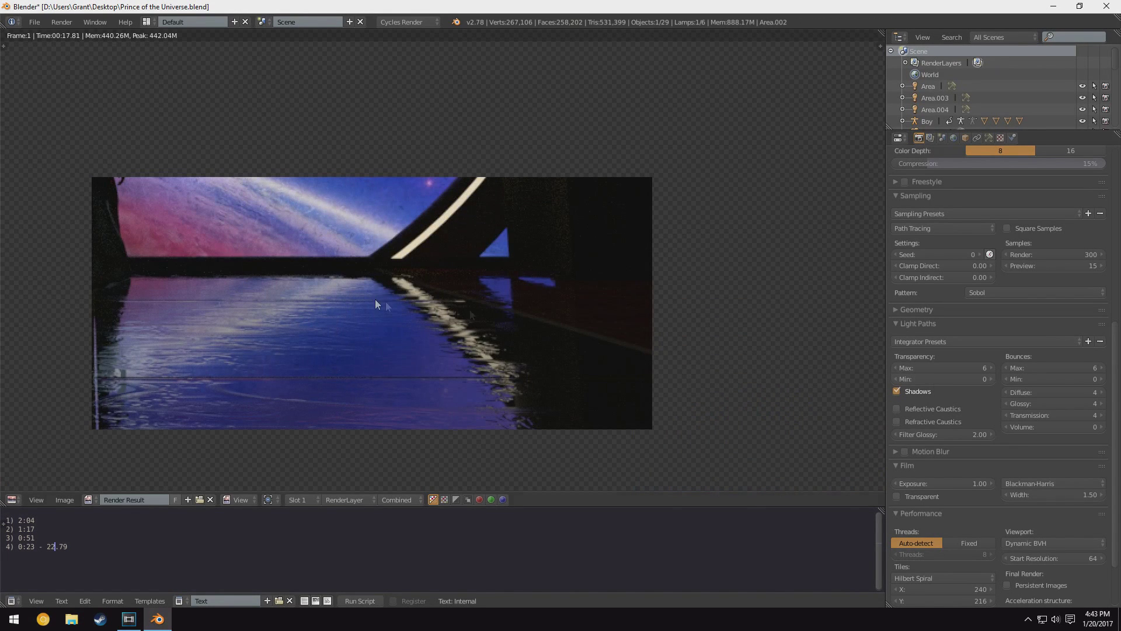
left_click(1043, 255)
type("200")
key("Return")
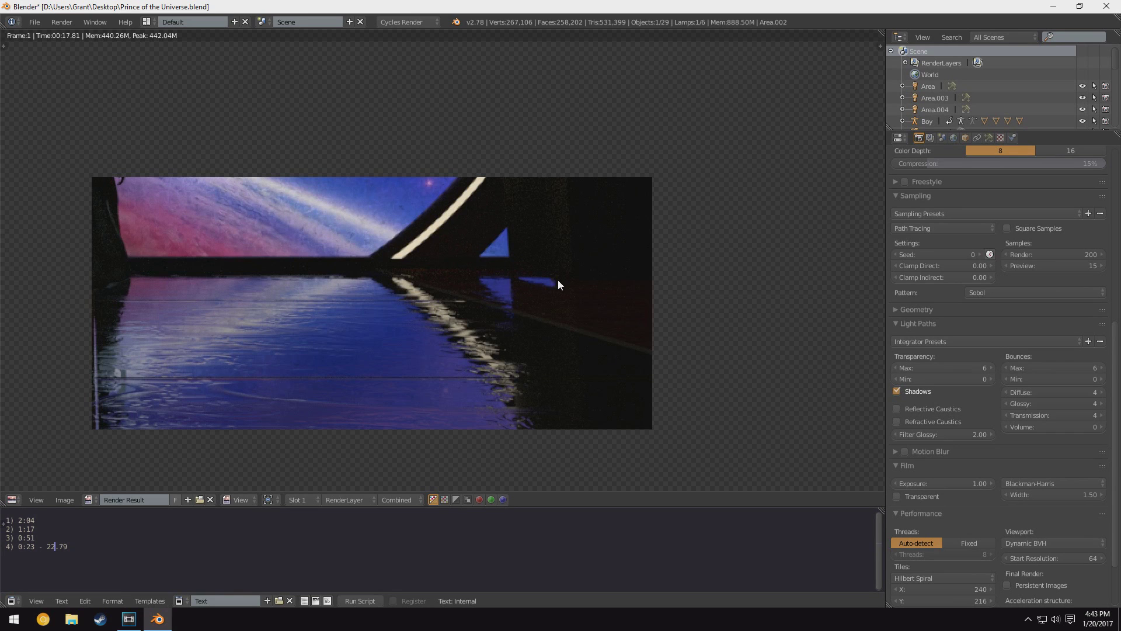
key("F12")
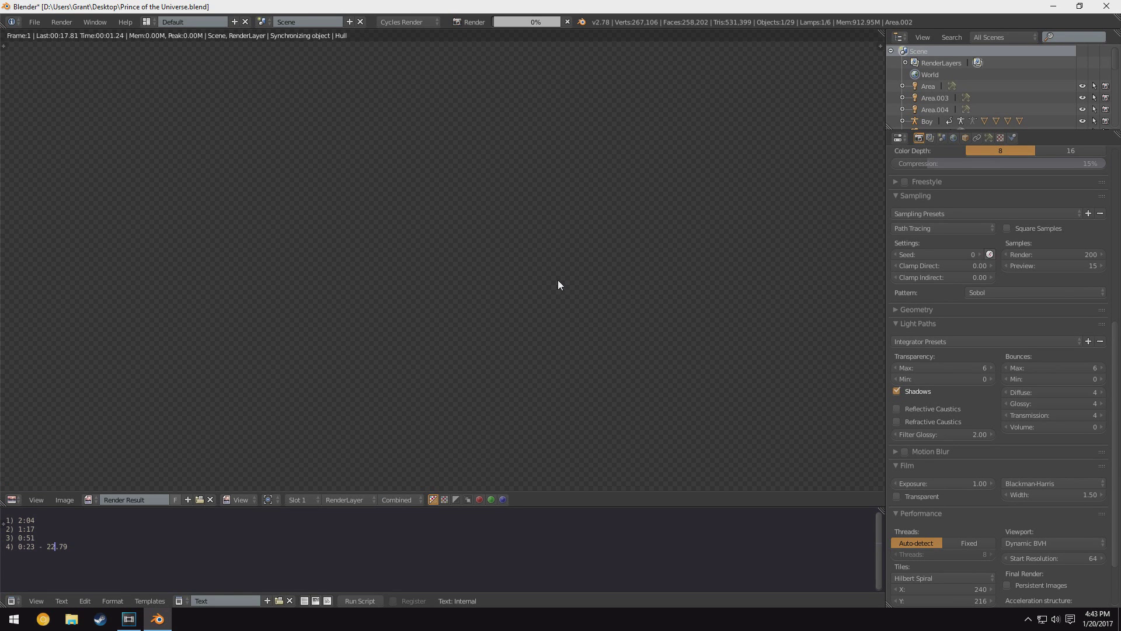